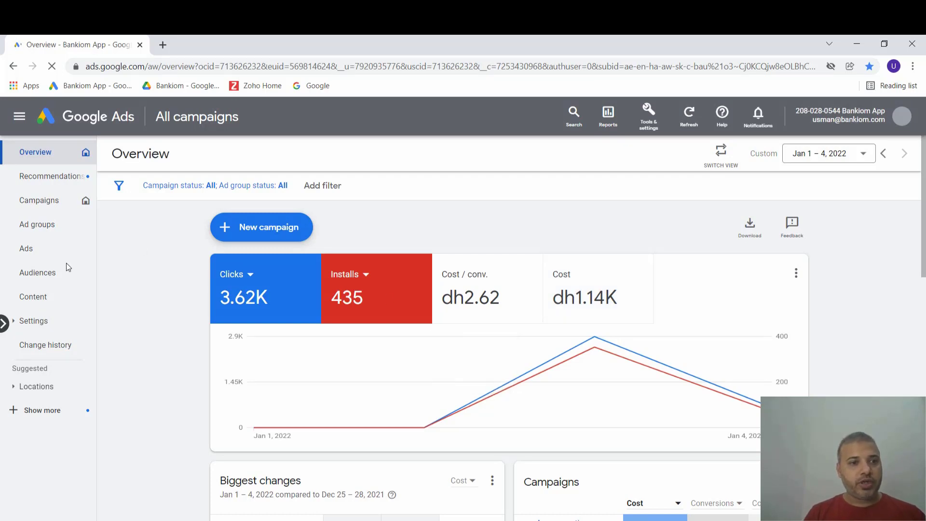
From the campaigns overview, start a new campaign with no goal guidance
{"action": "left_click", "coordinate": [42, 200]}
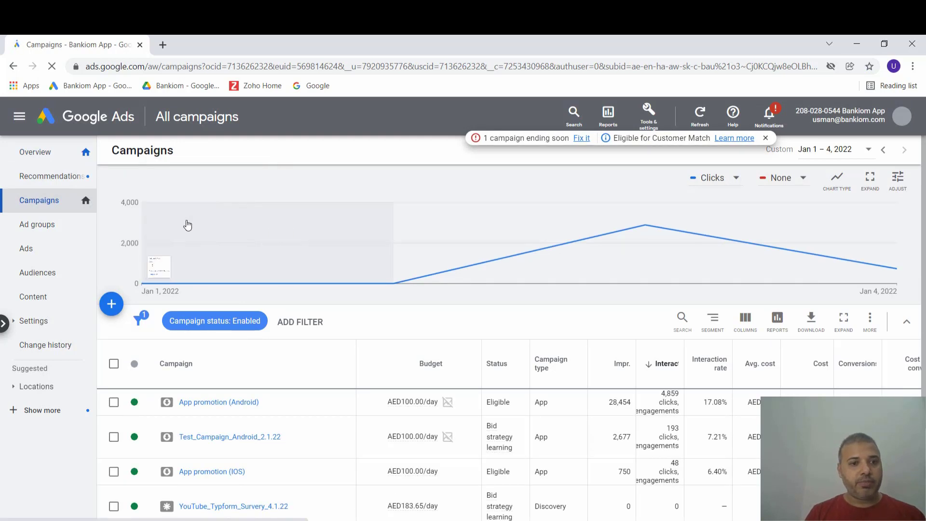
{"action": "left_click", "coordinate": [44, 158]}
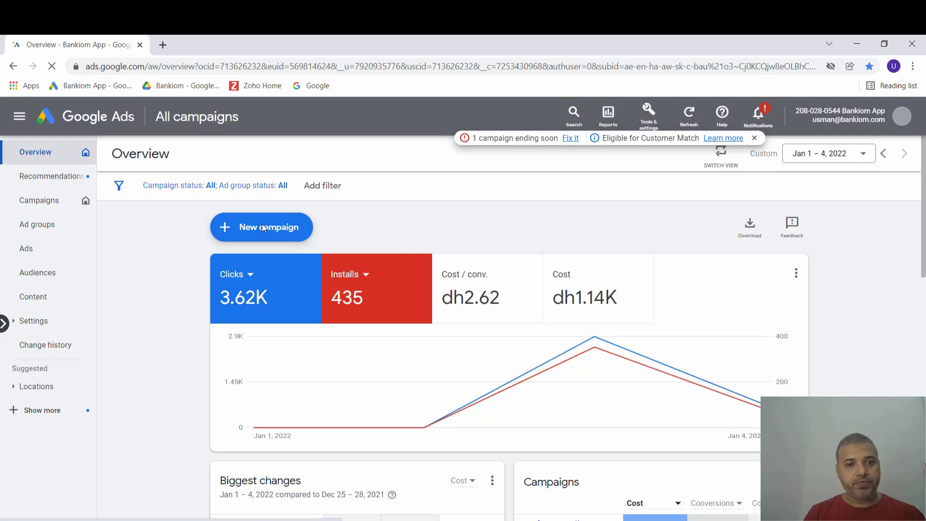
{"action": "left_click", "coordinate": [263, 228]}
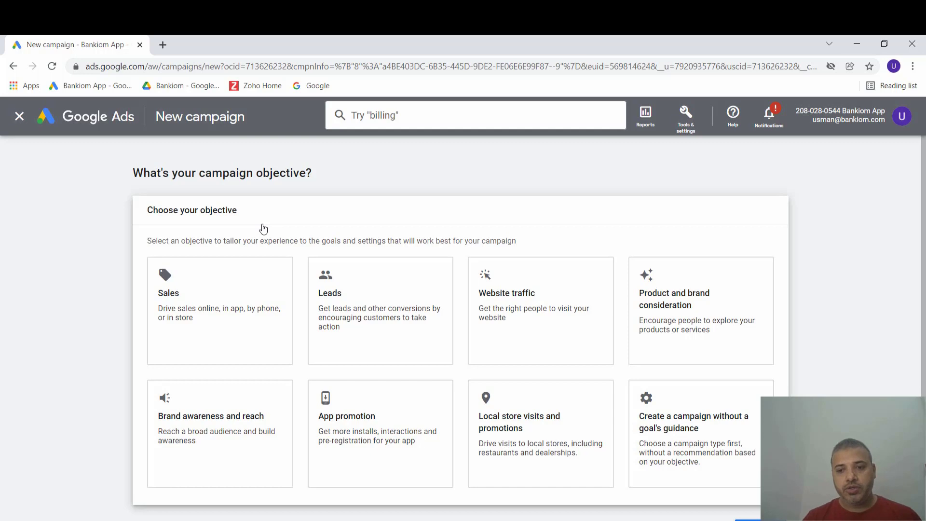
{"action": "left_click", "coordinate": [735, 310]}
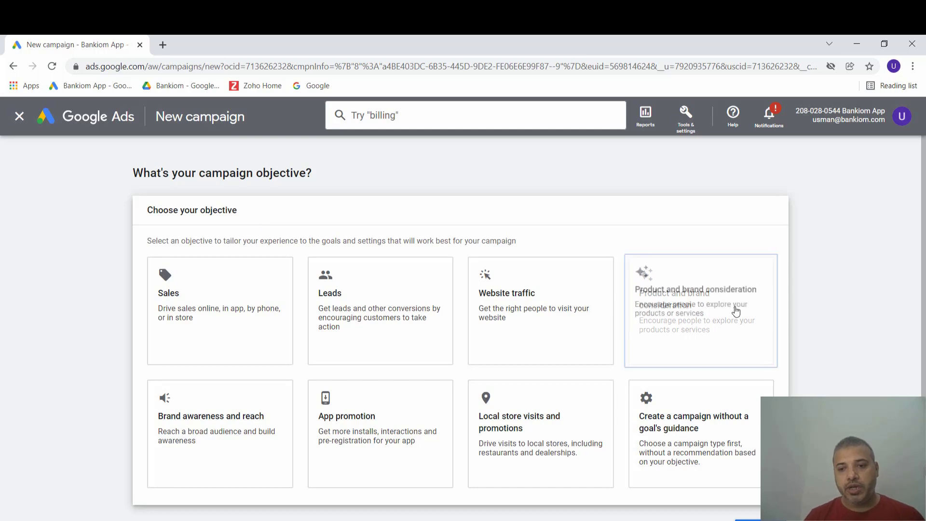
{"action": "left_click", "coordinate": [734, 313]}
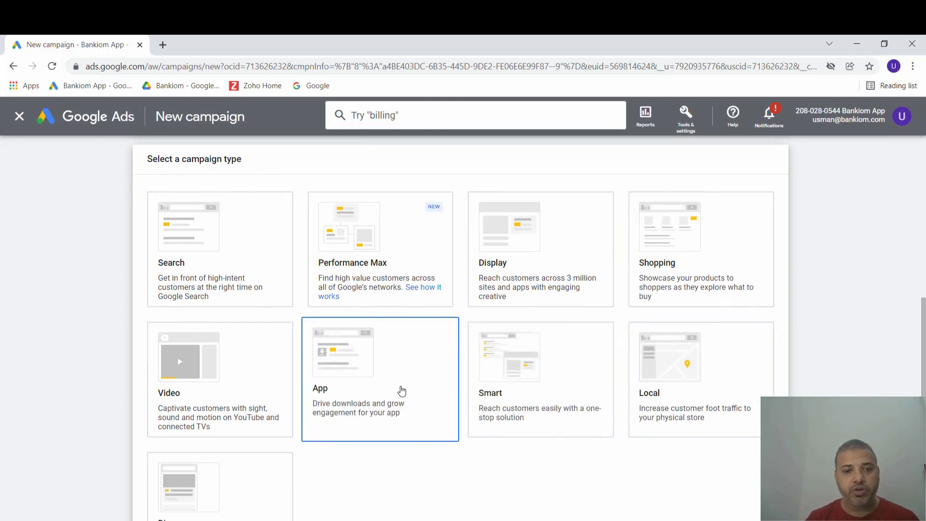
Make it an App installs campaign for Android app com.bankiom.universal and continue
{"action": "left_click", "coordinate": [402, 391]}
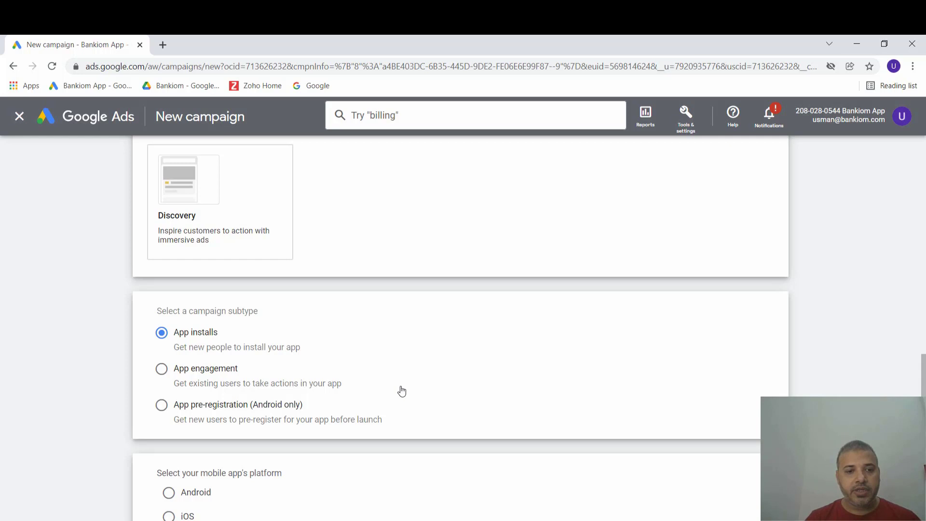
{"action": "scroll", "coordinate": [402, 391], "scroll_direction": "down", "scroll_amount": 2}
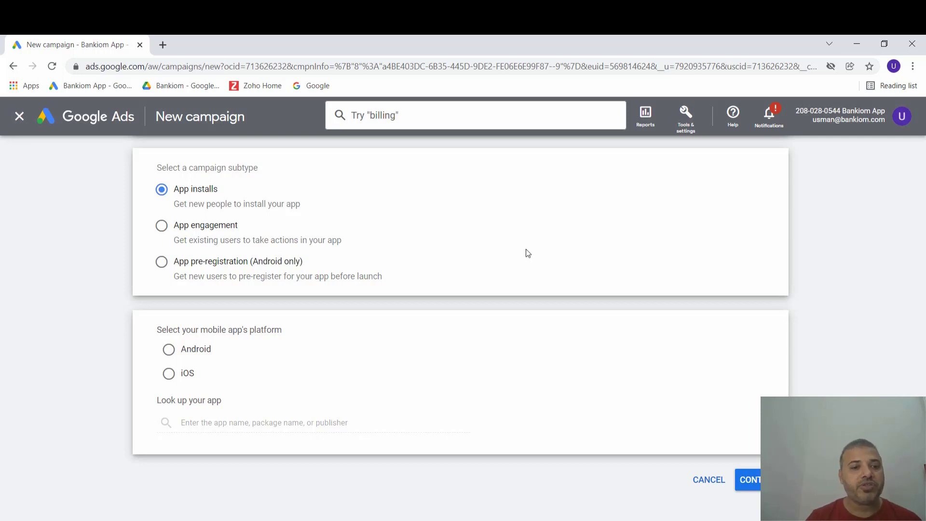
{"action": "left_click", "coordinate": [169, 350]}
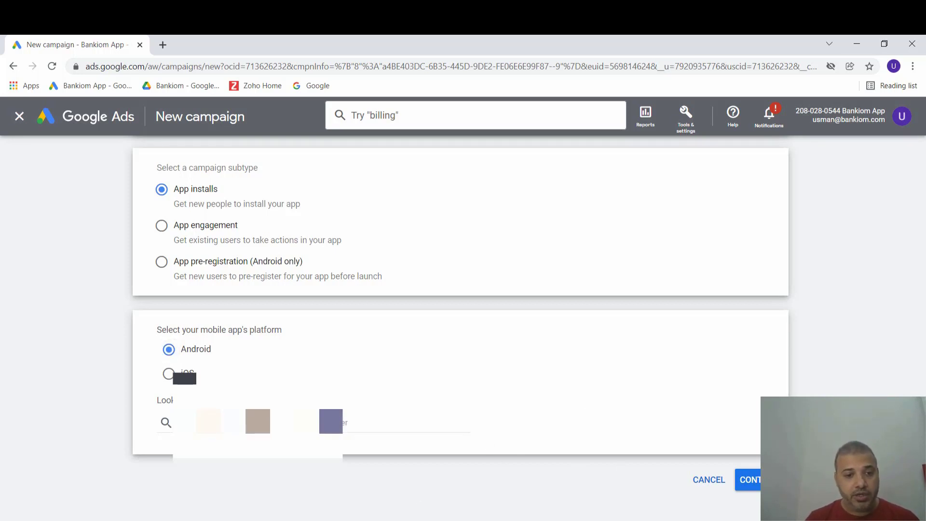
{"action": "left_click", "coordinate": [406, 423]}
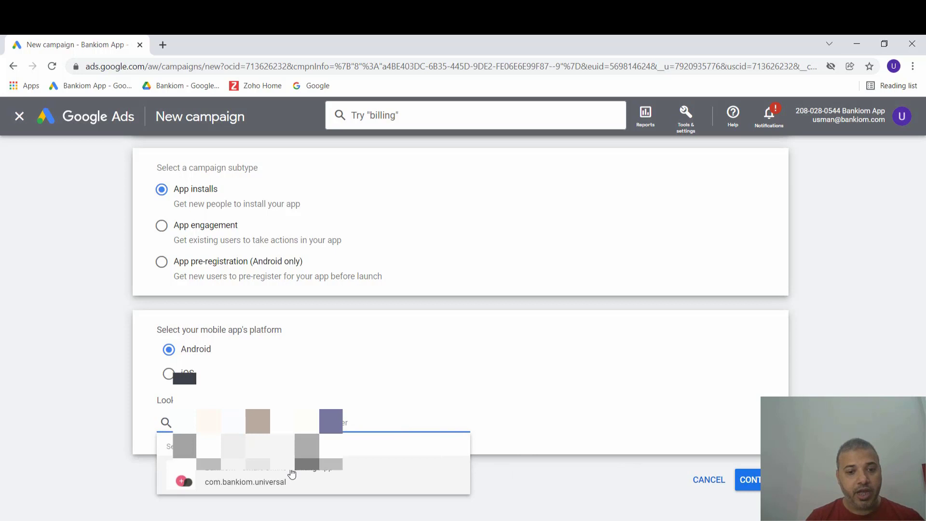
{"action": "left_click", "coordinate": [292, 473]}
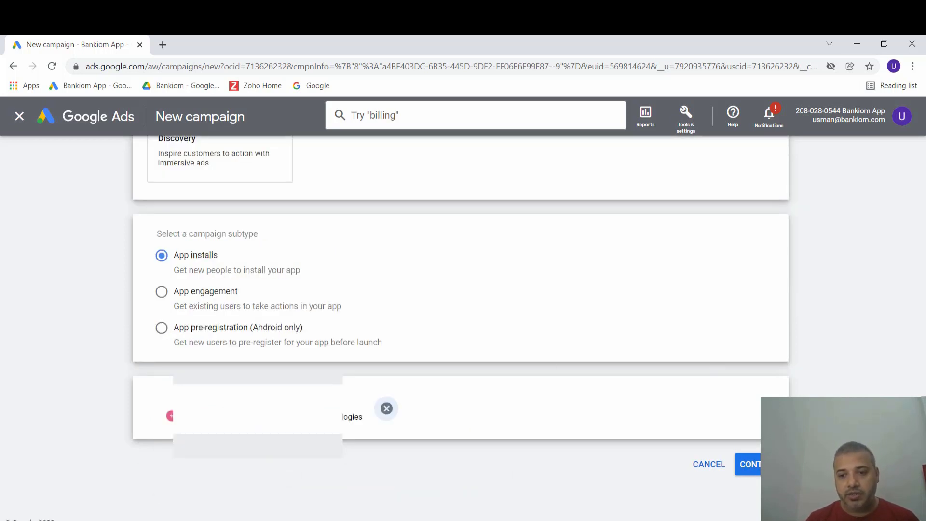
{"action": "left_click", "coordinate": [749, 464]}
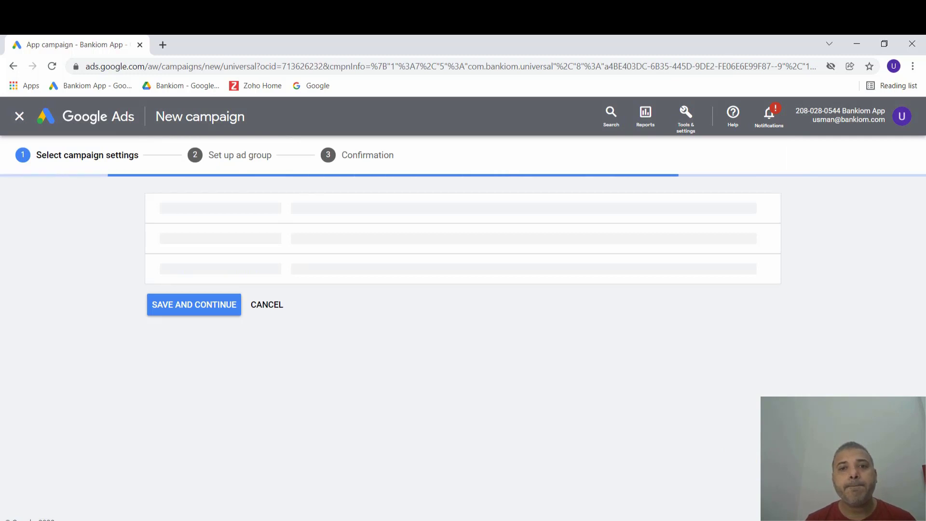
Name the campaign 'Test Campaign_4.1.22', target United Arab Emirates, and drop English as the language
{"action": "key", "text": "BackSpace"}
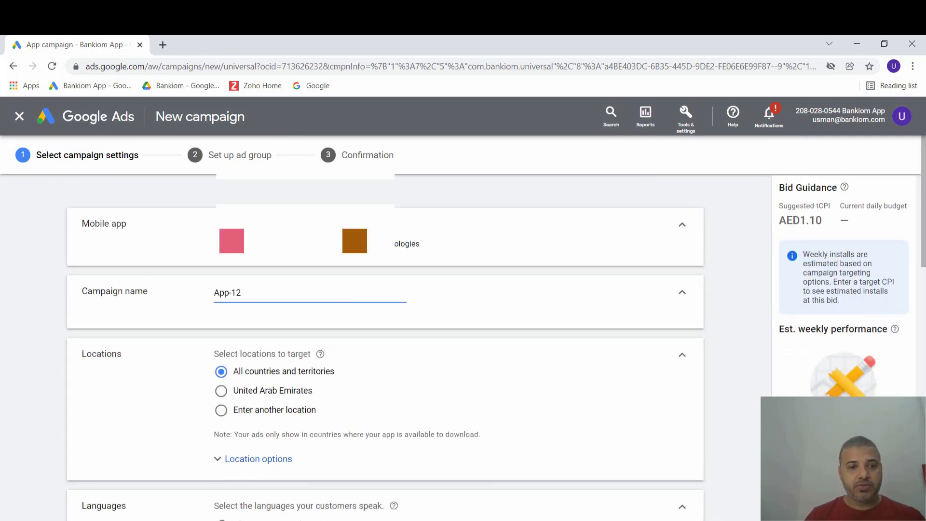
{"action": "key", "text": "BackSpace"}
{"action": "key", "text": "BackSpace"}
{"action": "key", "text": "BackSpace"}
{"action": "key", "text": "BackSpace"}
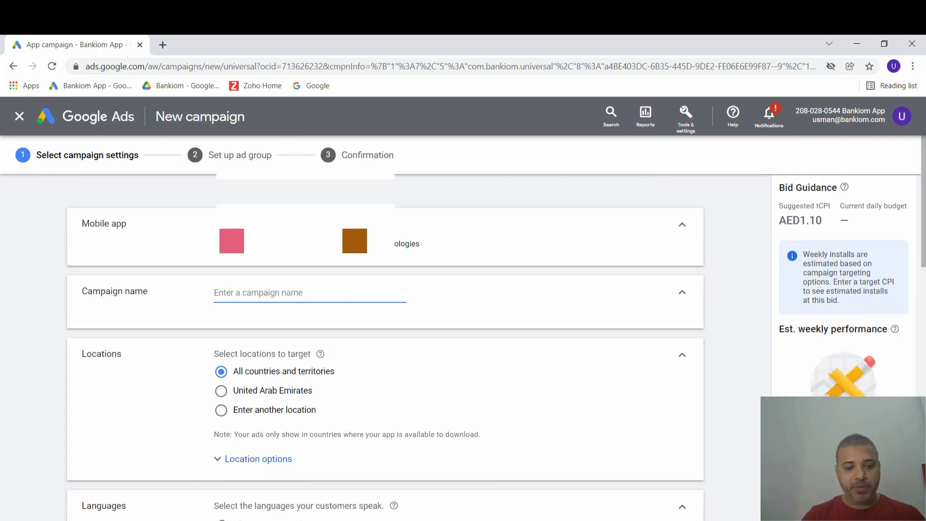
{"action": "type", "text": "Cam"}
{"action": "key", "text": "BackSpace"}
{"action": "key", "text": "BackSpace"}
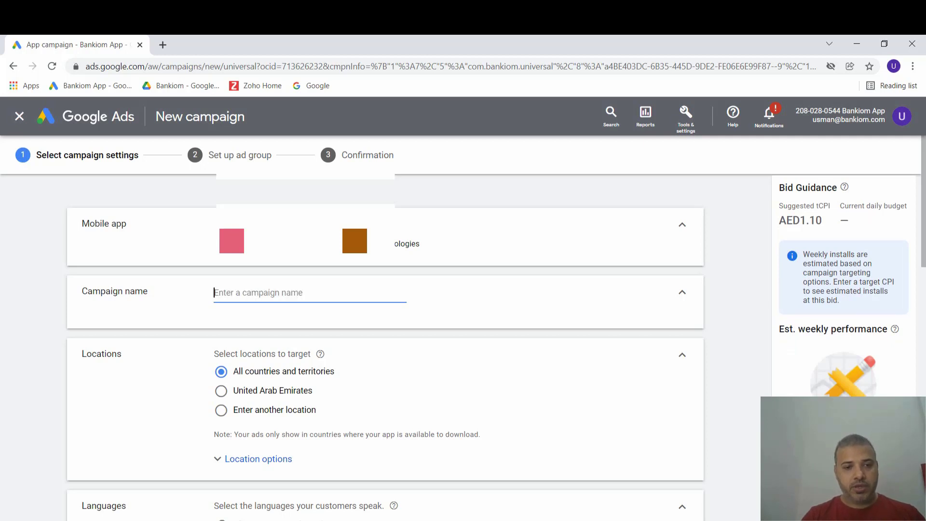
{"action": "type", "text": "Test Campaign_4.1.22"}
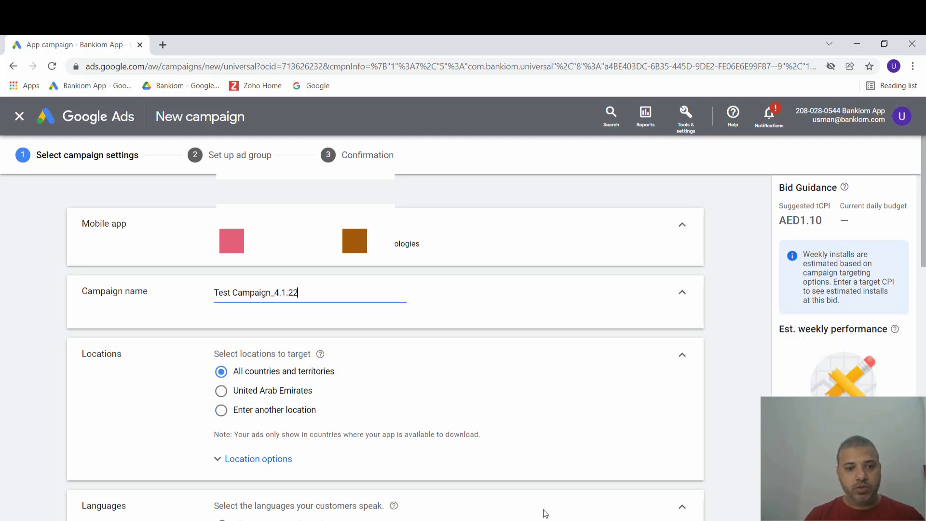
{"action": "left_click", "coordinate": [257, 392]}
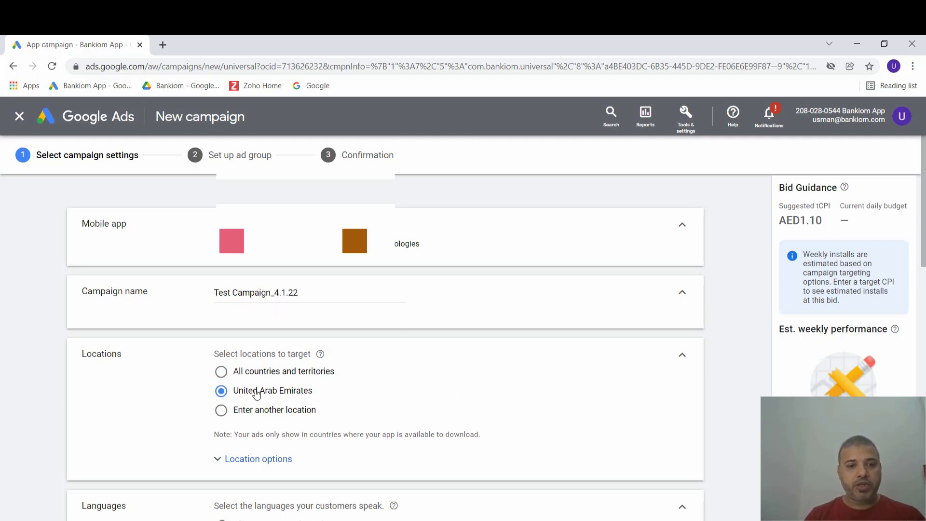
{"action": "scroll", "coordinate": [384, 385], "scroll_direction": "down", "scroll_amount": 3}
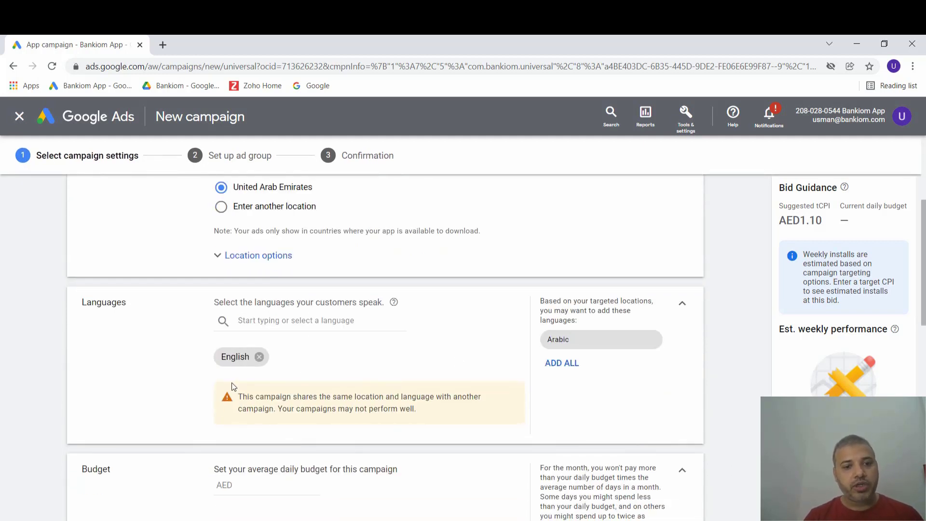
{"action": "left_click", "coordinate": [260, 362]}
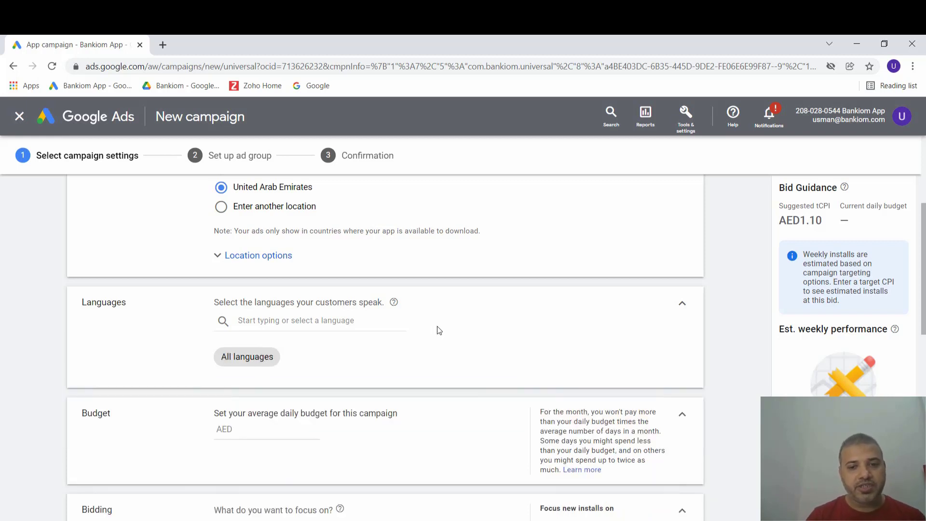
{"action": "scroll", "coordinate": [437, 330], "scroll_direction": "down", "scroll_amount": 2}
{"action": "scroll", "coordinate": [437, 330], "scroll_direction": "down", "scroll_amount": 1}
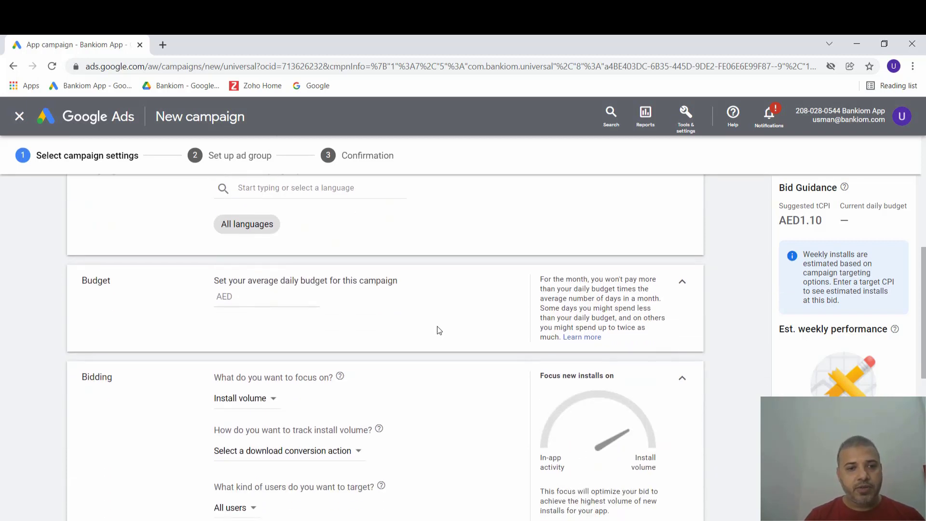
{"action": "left_click", "coordinate": [304, 309]}
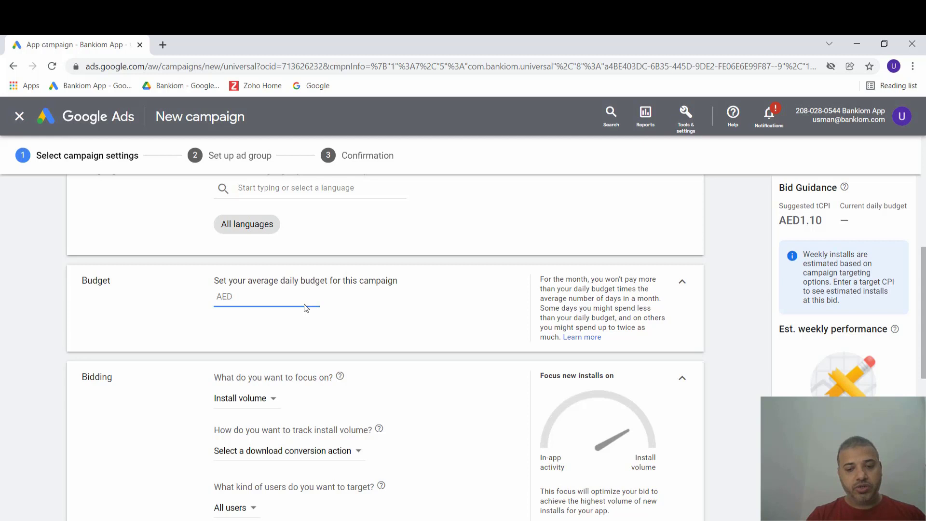
{"action": "type", "text": "20"}
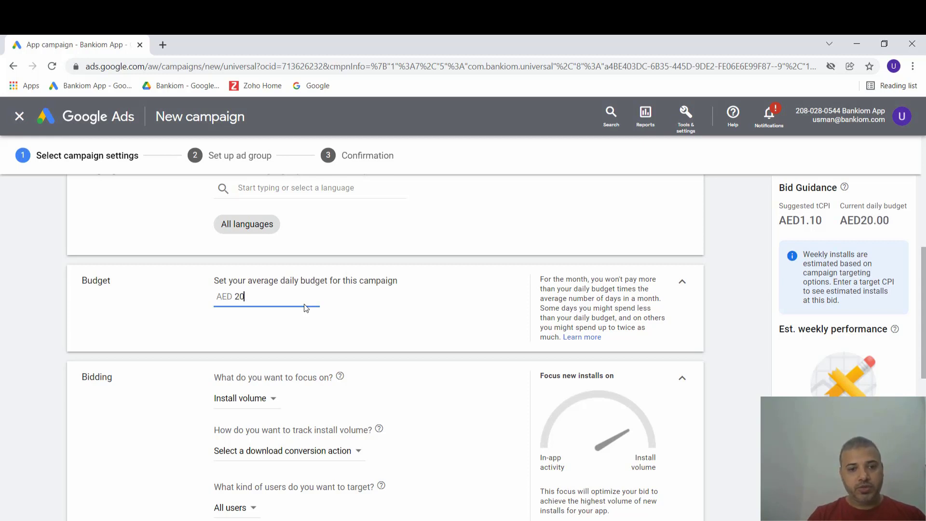
Set a AED 400 daily budget, Install volume bidding, and Google Play install tracking
{"action": "key", "text": "BackSpace"}
{"action": "key", "text": "BackSpace"}
{"action": "type", "text": "400"}
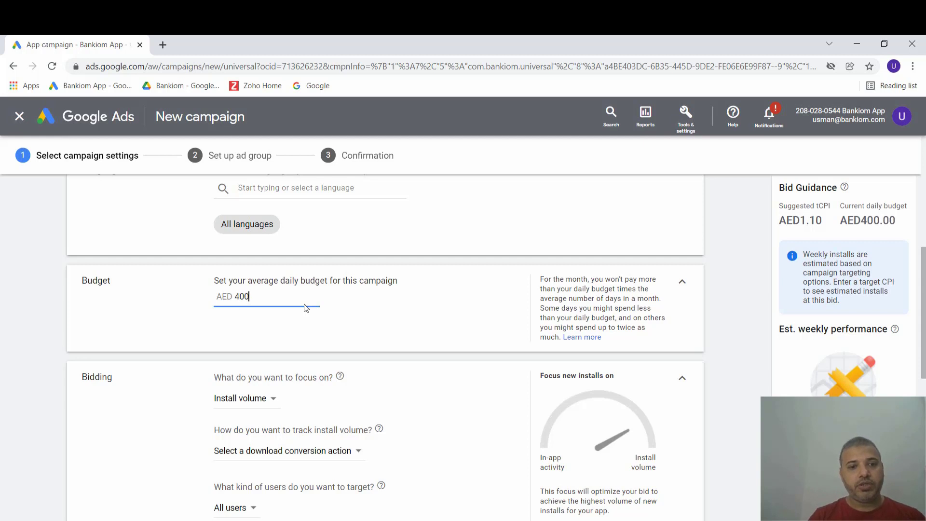
{"action": "left_click", "coordinate": [314, 325]}
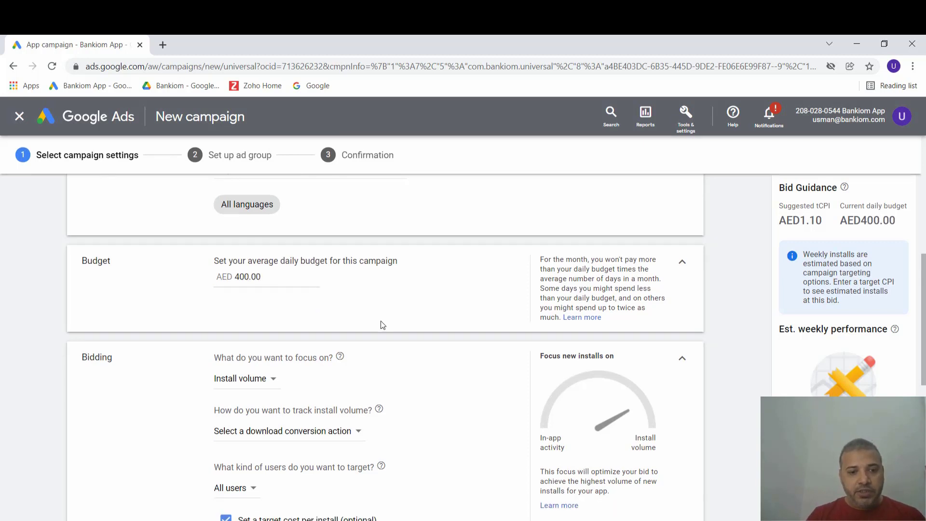
{"action": "scroll", "coordinate": [381, 325], "scroll_direction": "down", "scroll_amount": 2}
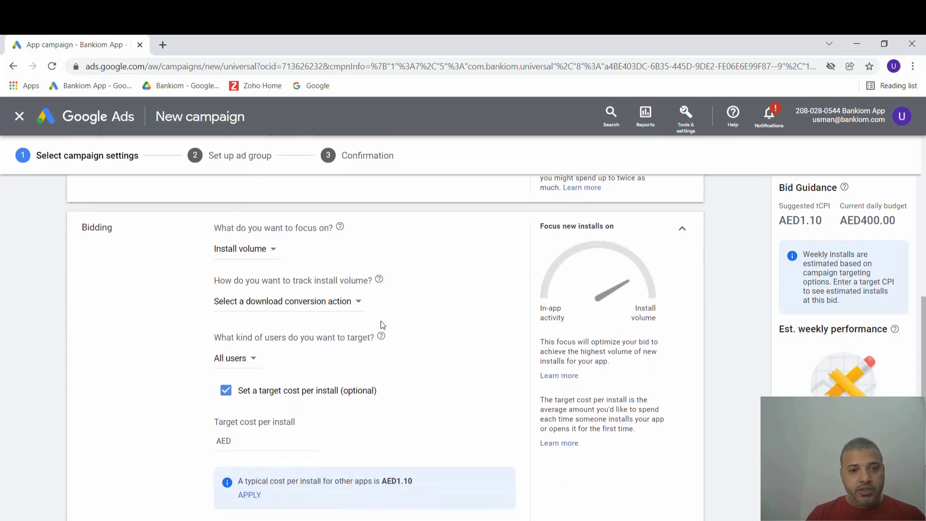
{"action": "left_click", "coordinate": [270, 254]}
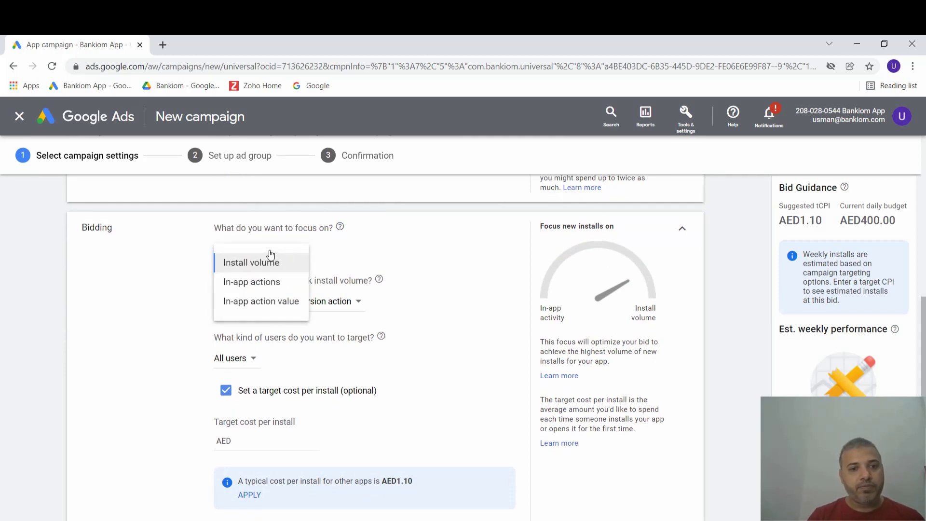
{"action": "left_click", "coordinate": [437, 249]}
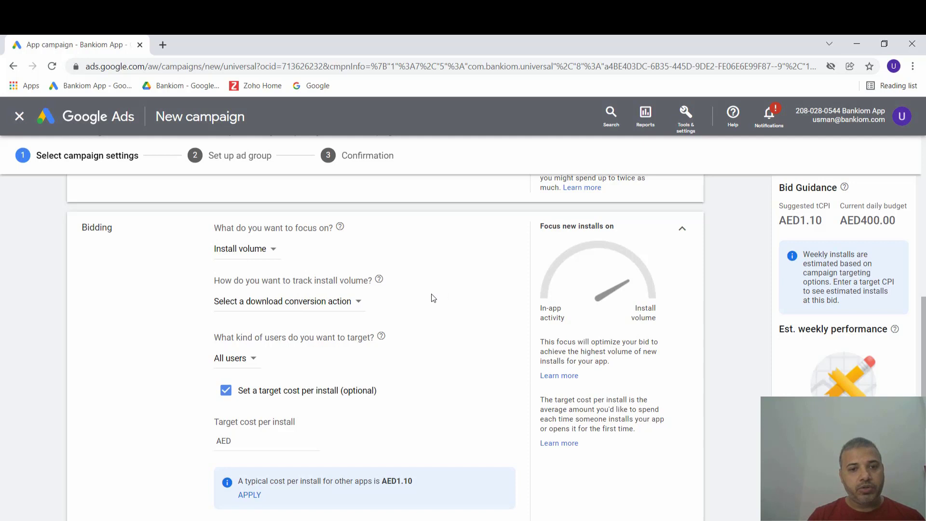
{"action": "left_click", "coordinate": [362, 304]}
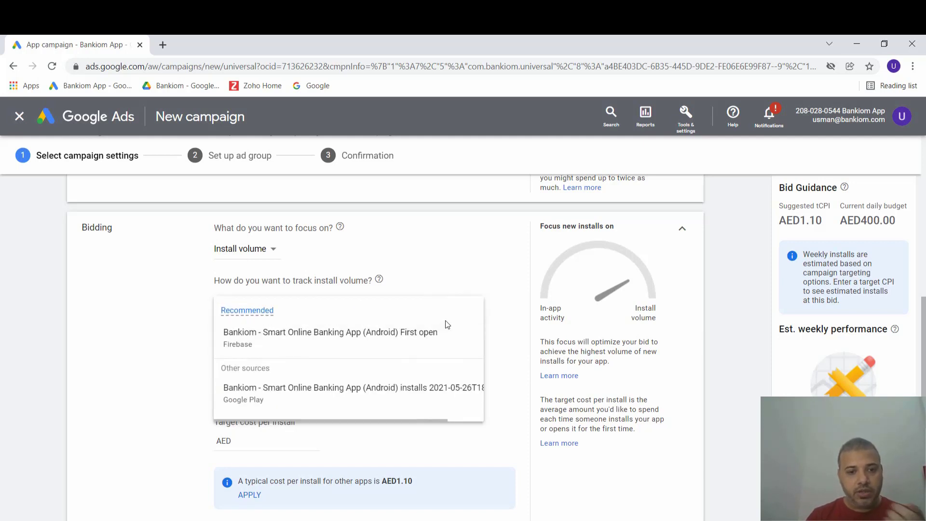
{"action": "left_click", "coordinate": [444, 286]}
{"action": "mouse_move", "coordinate": [381, 337]}
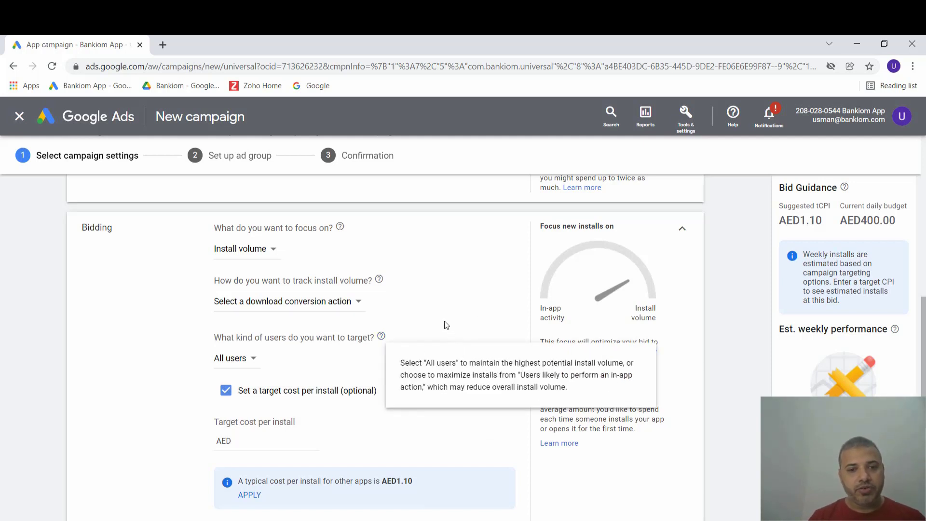
{"action": "left_click", "coordinate": [354, 307]}
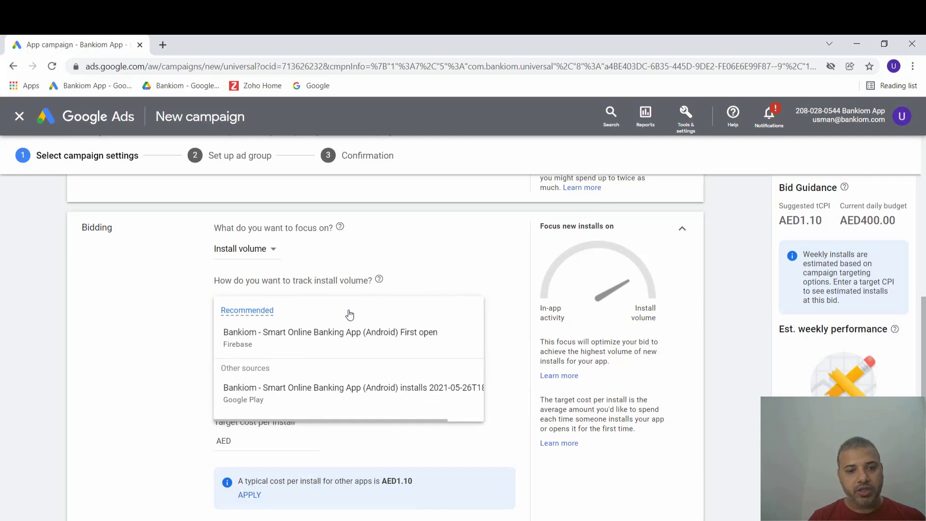
{"action": "left_click", "coordinate": [340, 390]}
{"action": "scroll", "coordinate": [377, 379], "scroll_direction": "down", "scroll_amount": 1}
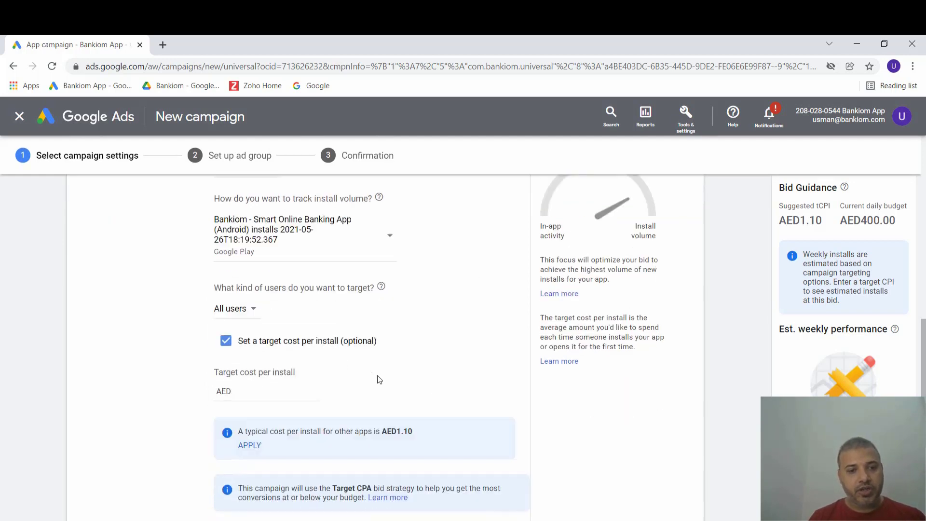
{"action": "scroll", "coordinate": [376, 379], "scroll_direction": "down", "scroll_amount": 1}
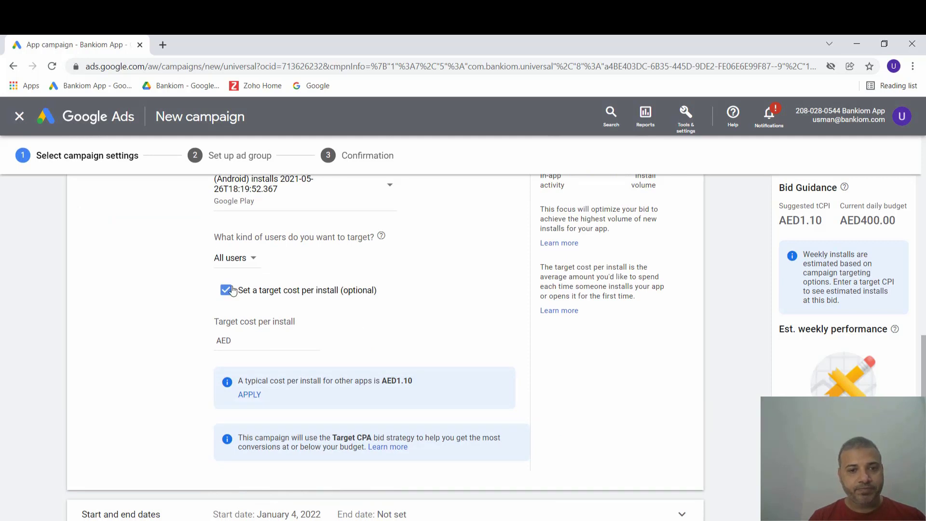
Target all users, expand start and end dates and advanced settings, and collapse Data Feed
{"action": "left_click", "coordinate": [254, 265]}
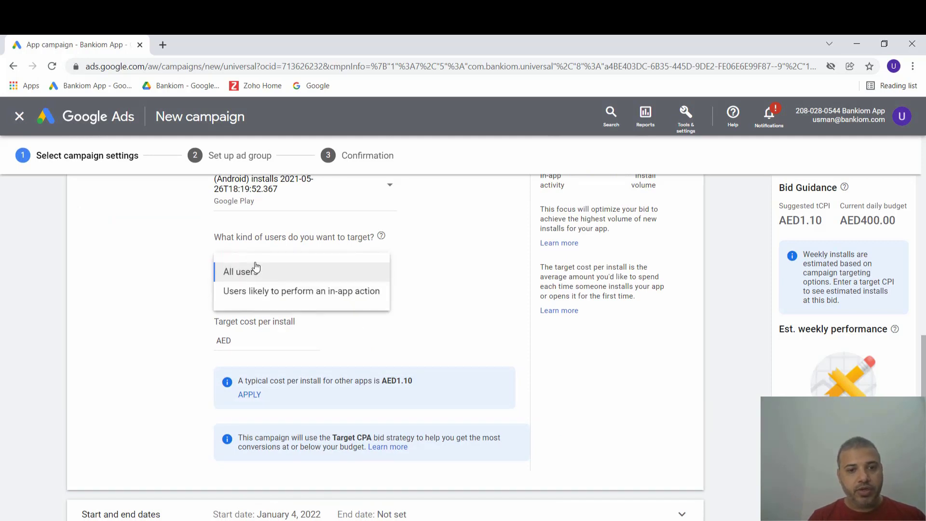
{"action": "left_click", "coordinate": [253, 270]}
{"action": "scroll", "coordinate": [451, 265], "scroll_direction": "down", "scroll_amount": 2}
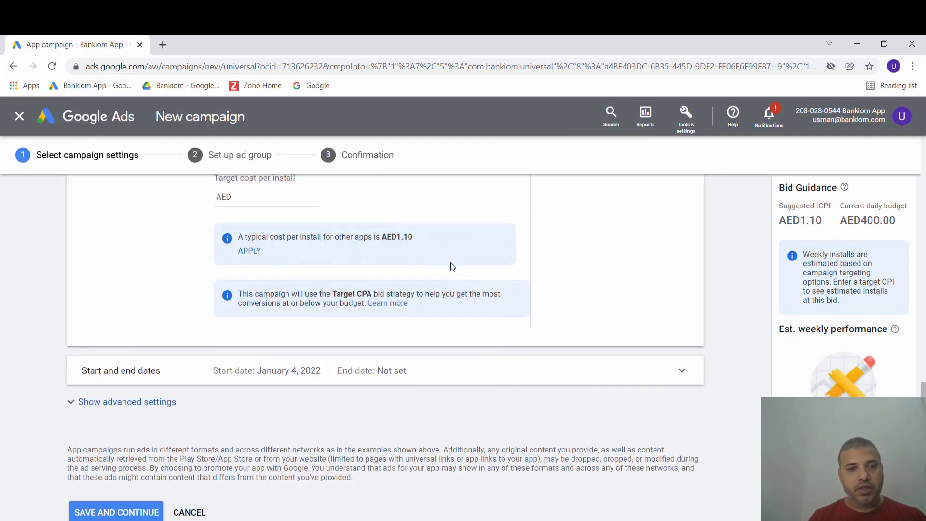
{"action": "scroll", "coordinate": [451, 265], "scroll_direction": "up", "scroll_amount": 1}
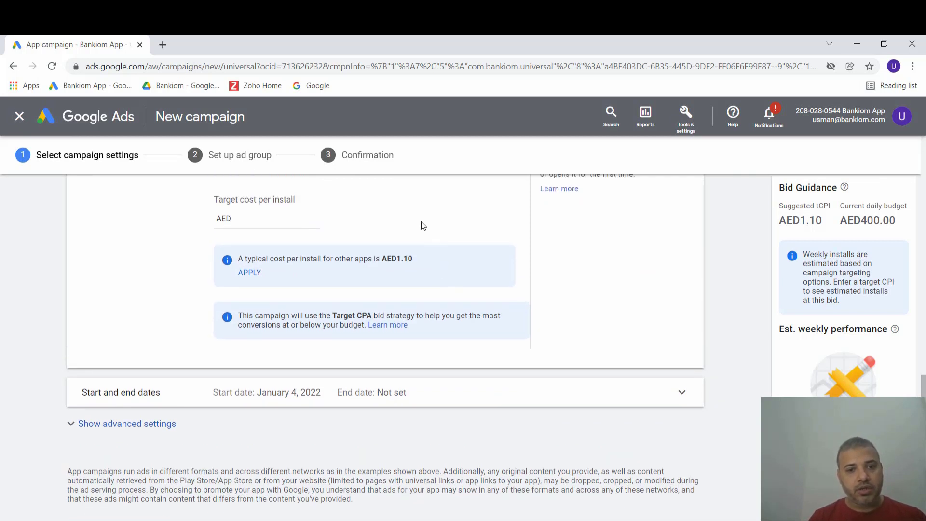
{"action": "scroll", "coordinate": [422, 226], "scroll_direction": "down", "scroll_amount": 2}
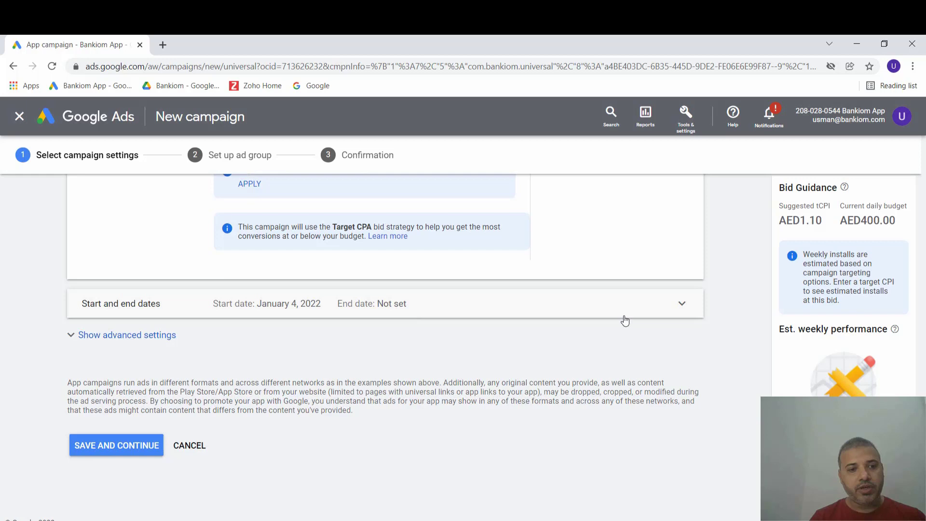
{"action": "left_click", "coordinate": [683, 303]}
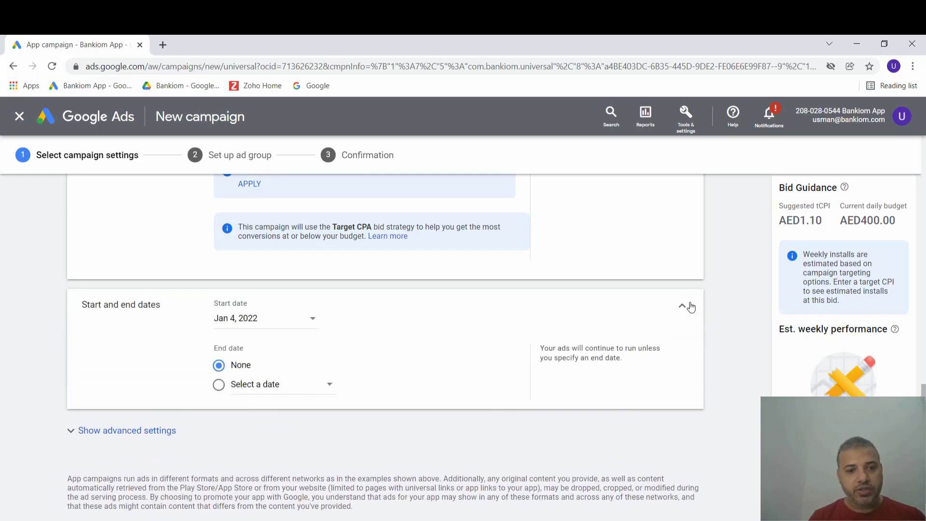
{"action": "scroll", "coordinate": [492, 384], "scroll_direction": "down", "scroll_amount": 2}
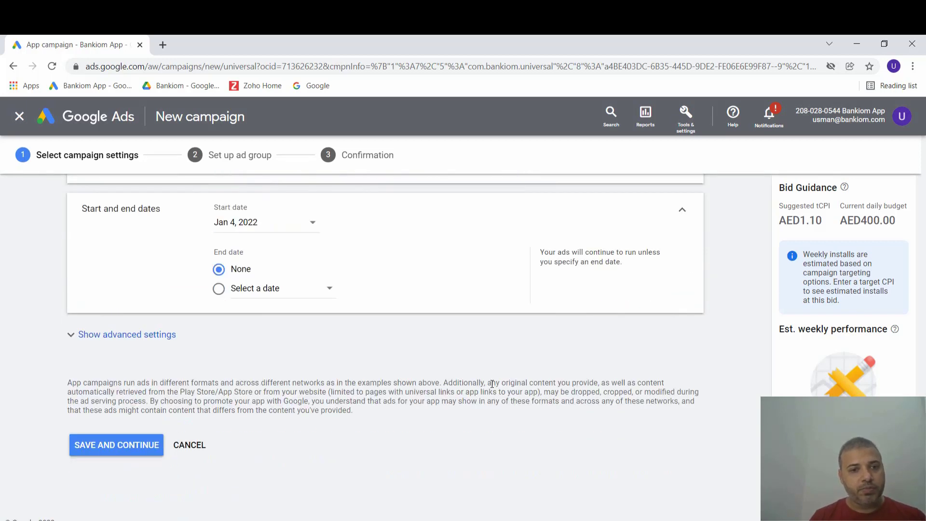
{"action": "left_click", "coordinate": [76, 340]}
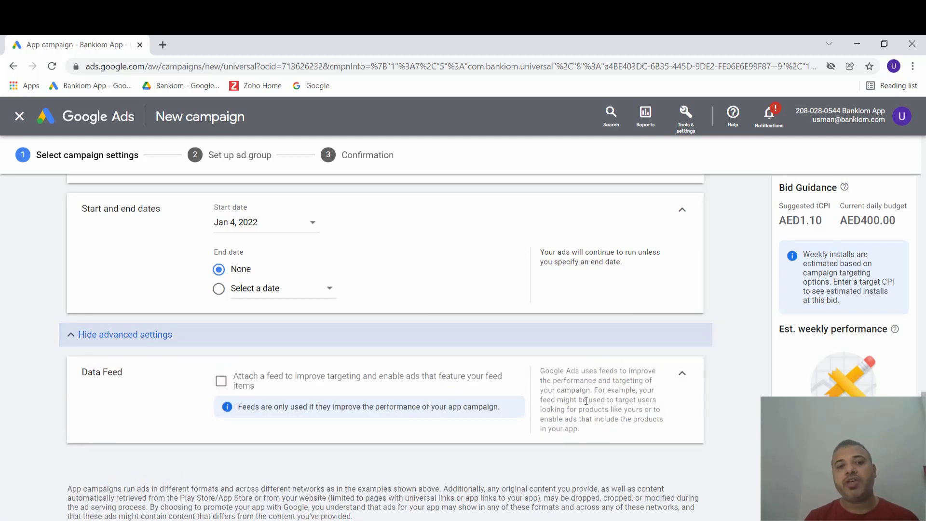
{"action": "left_click", "coordinate": [681, 374]}
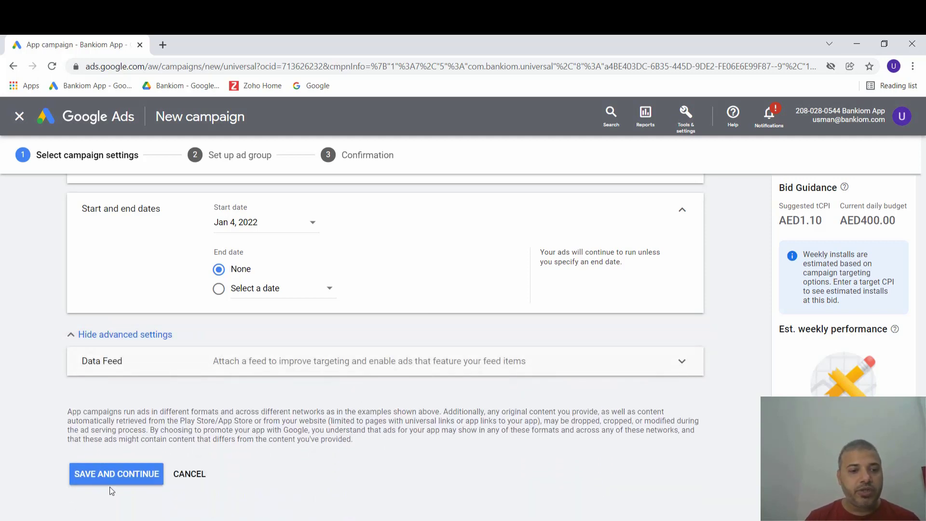
Resolve the 'Enter an amount' error with a AED 10 target cost per install
{"action": "left_click", "coordinate": [117, 474]}
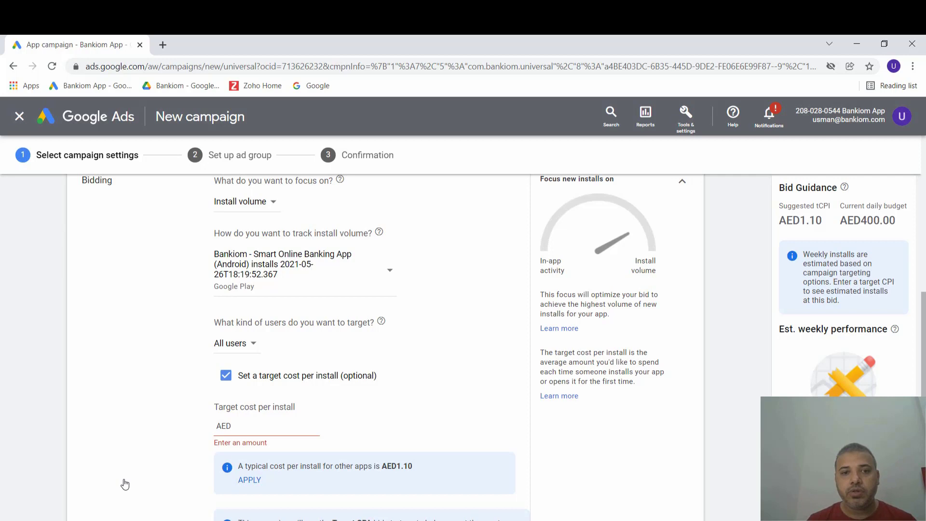
{"action": "scroll", "coordinate": [124, 484], "scroll_direction": "up", "scroll_amount": 4}
{"action": "scroll", "coordinate": [125, 483], "scroll_direction": "up", "scroll_amount": 4}
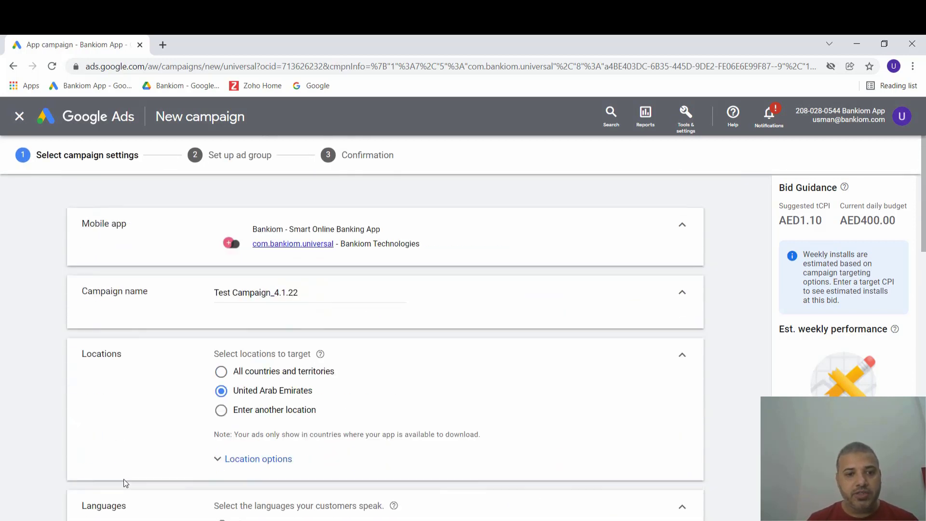
{"action": "scroll", "coordinate": [124, 480], "scroll_direction": "down", "scroll_amount": 5}
{"action": "scroll", "coordinate": [124, 480], "scroll_direction": "down", "scroll_amount": 3}
{"action": "scroll", "coordinate": [124, 482], "scroll_direction": "down", "scroll_amount": 3}
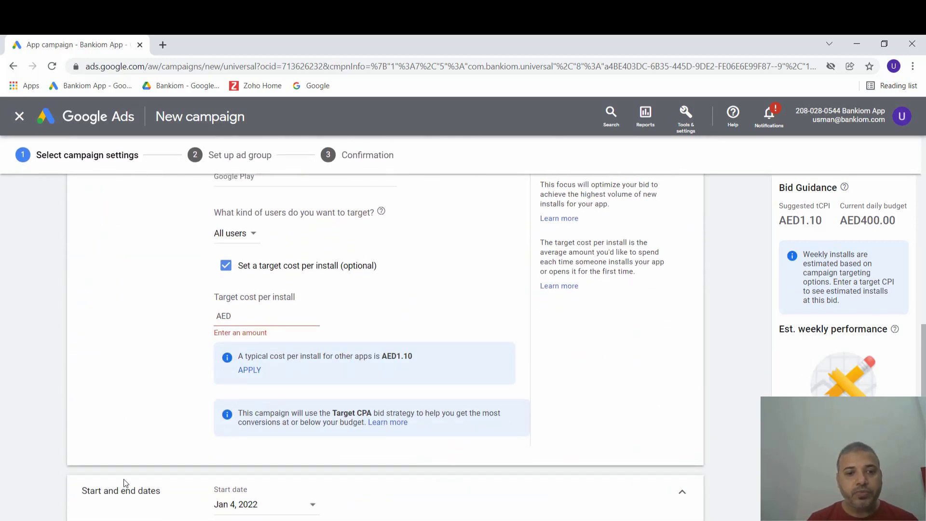
{"action": "left_click", "coordinate": [266, 306]}
{"action": "type", "text": "1"}
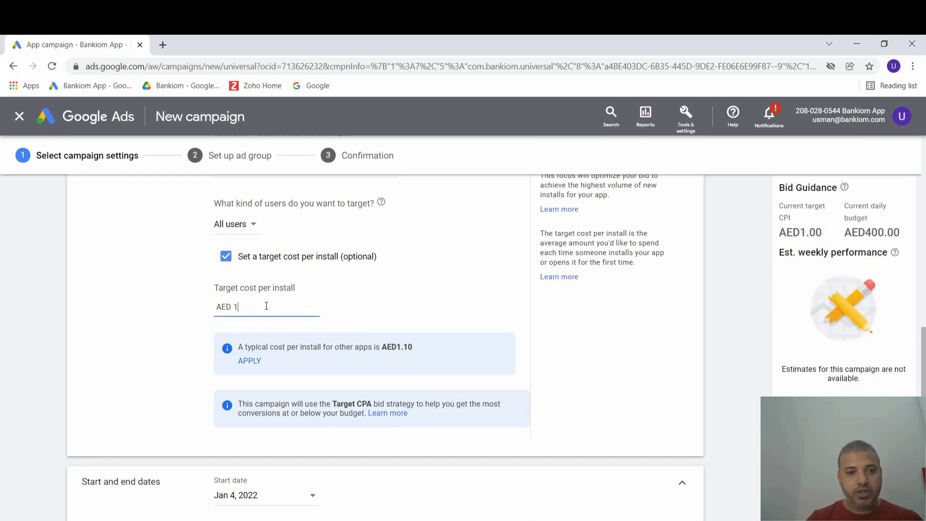
{"action": "type", "text": "0"}
{"action": "scroll", "coordinate": [453, 326], "scroll_direction": "down", "scroll_amount": 2}
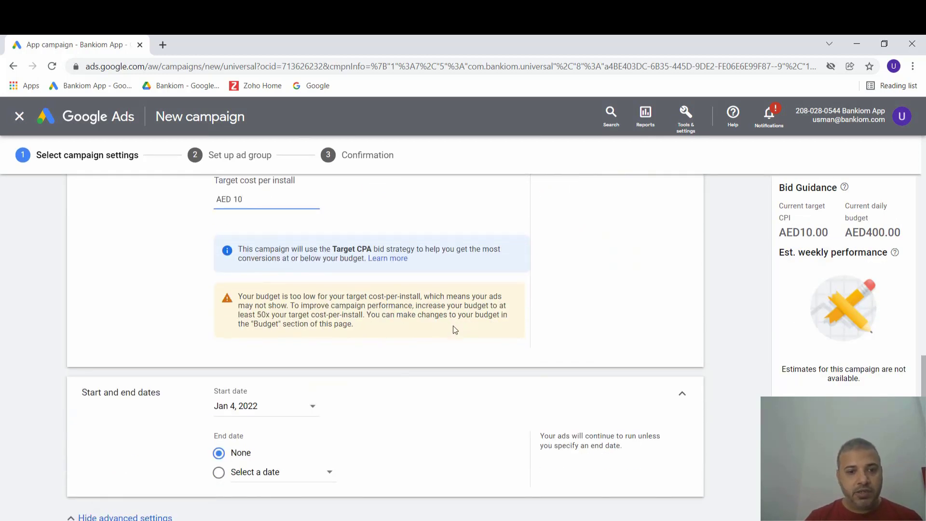
{"action": "scroll", "coordinate": [455, 330], "scroll_direction": "down", "scroll_amount": 2}
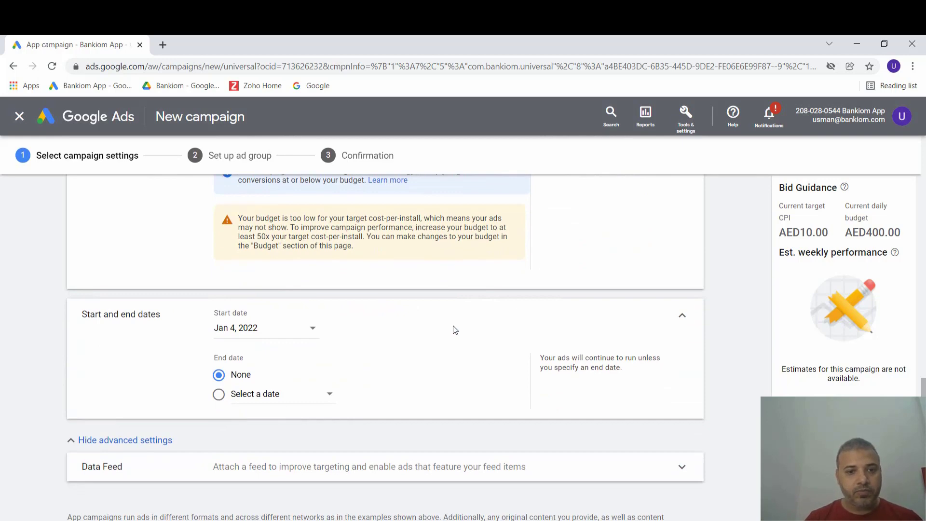
{"action": "scroll", "coordinate": [454, 330], "scroll_direction": "down", "scroll_amount": 2}
{"action": "scroll", "coordinate": [453, 329], "scroll_direction": "down", "scroll_amount": 2}
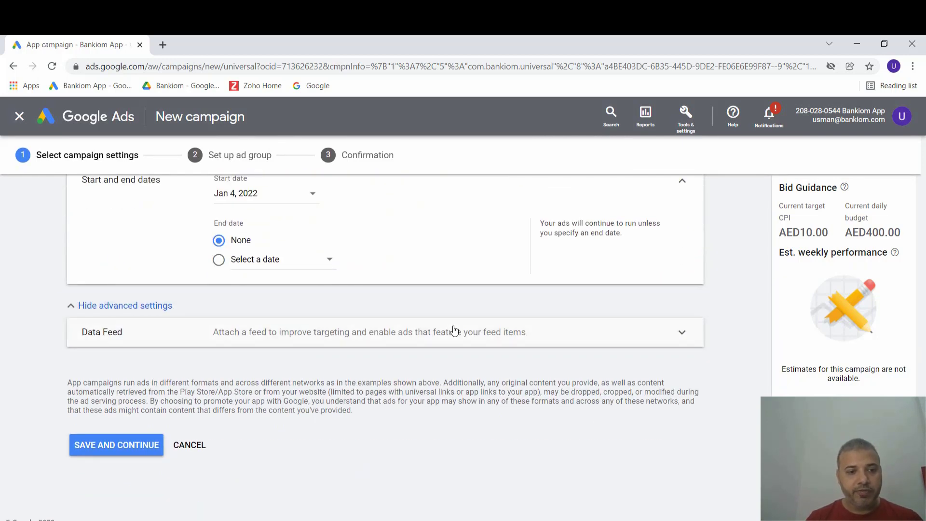
Save the campaign settings and rename 'Ad group 1' to 'Test Ad_4.1.2022'
{"action": "left_click", "coordinate": [94, 452]}
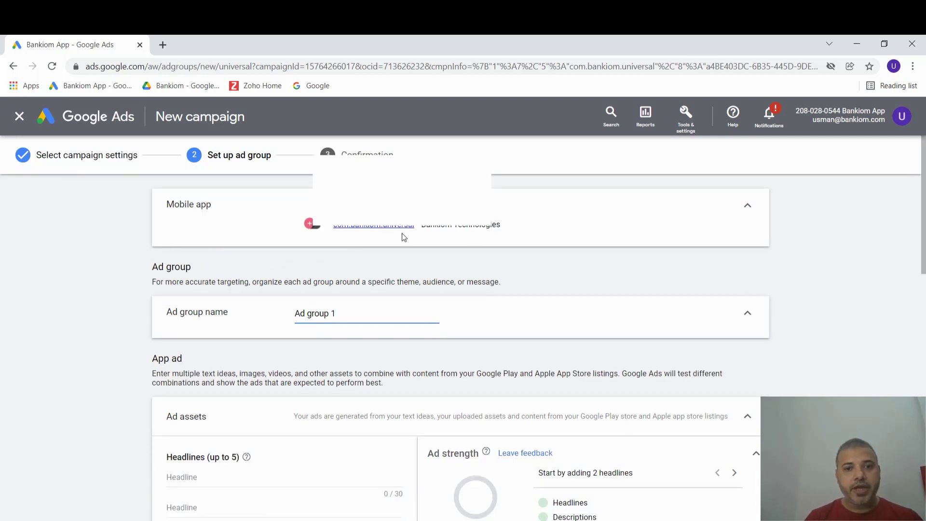
{"action": "key", "text": "BackSpace"}
{"action": "key", "text": "BackSpace"}
{"action": "key", "text": "BackSpace"}
{"action": "key", "text": "BackSpace"}
{"action": "key", "text": "BackSpace"}
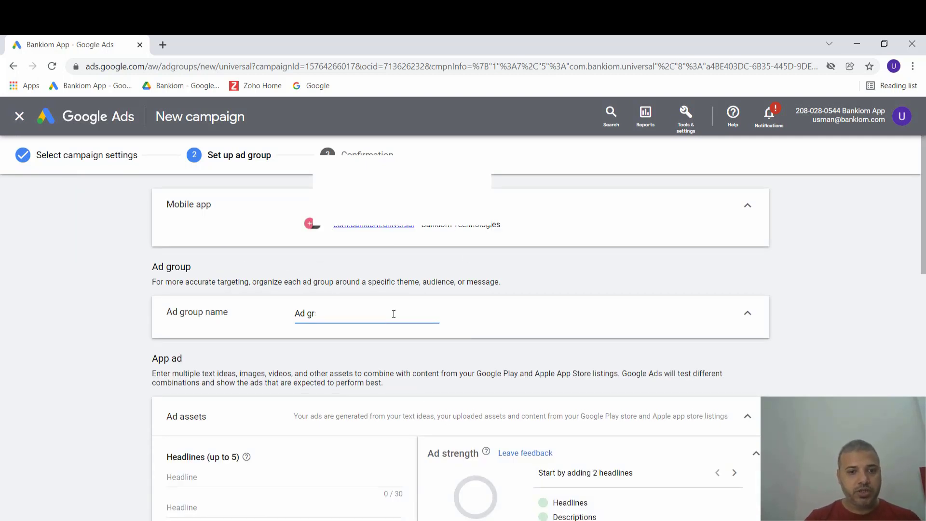
{"action": "key", "text": "BackSpace"}
{"action": "key", "text": "BackSpace"}
{"action": "key", "text": "BackSpace"}
{"action": "key", "text": "BackSpace"}
{"action": "key", "text": "BackSpace"}
{"action": "type", "text": "Test"}
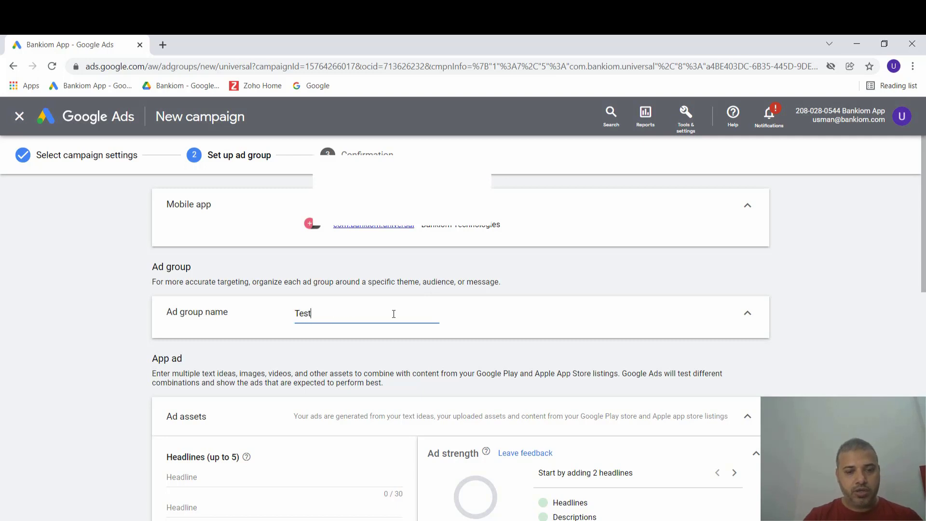
{"action": "type", "text": " Ad_4"}
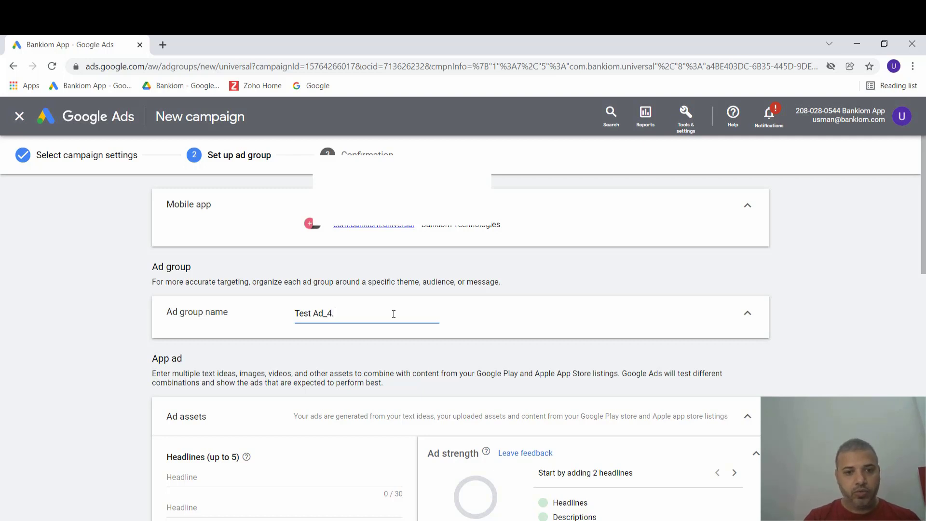
{"action": "type", "text": ".1.2020"}
{"action": "key", "text": "BackSpace"}
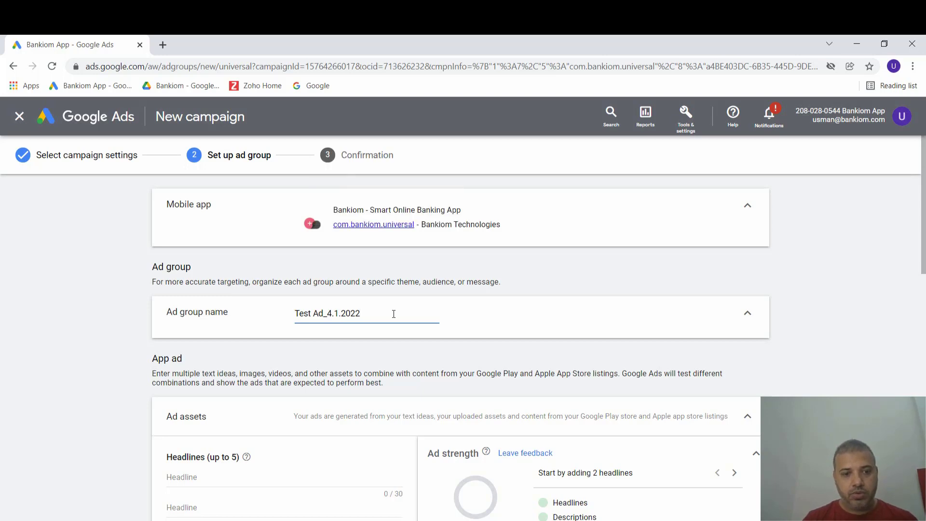
{"action": "scroll", "coordinate": [393, 313], "scroll_direction": "down", "scroll_amount": 2}
{"action": "scroll", "coordinate": [393, 313], "scroll_direction": "down", "scroll_amount": 2}
Enter headlines 'Best Financial App in Town' and 'Super Money App', fixing typos
{"action": "left_click", "coordinate": [318, 331]}
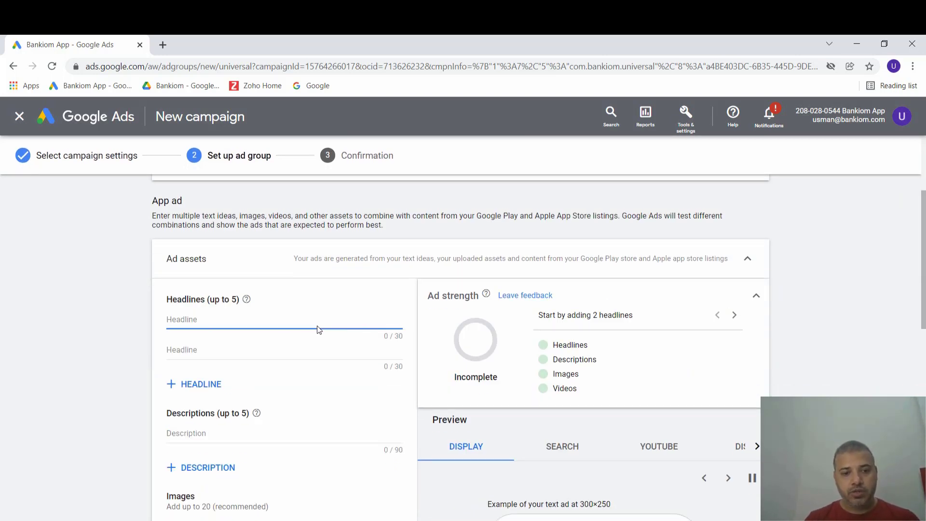
{"action": "type", "text": "Best"}
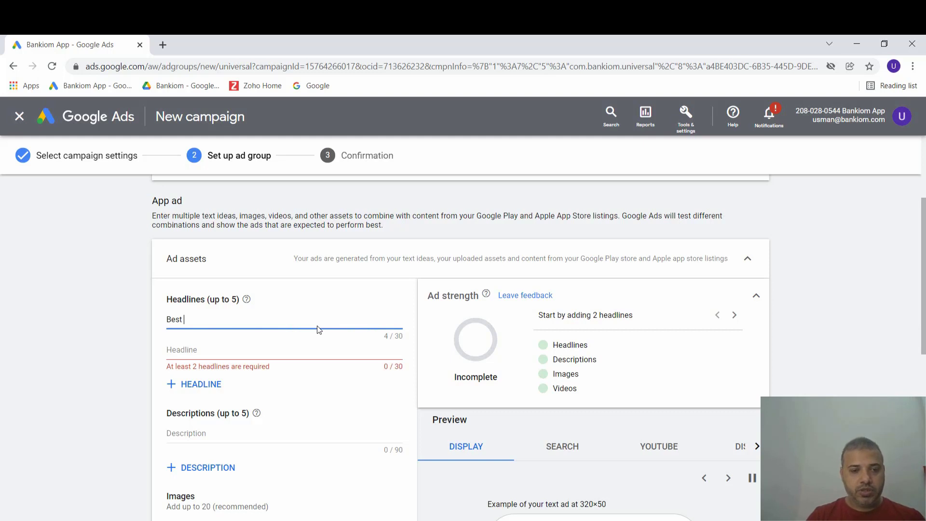
{"action": "type", "text": " Fin"}
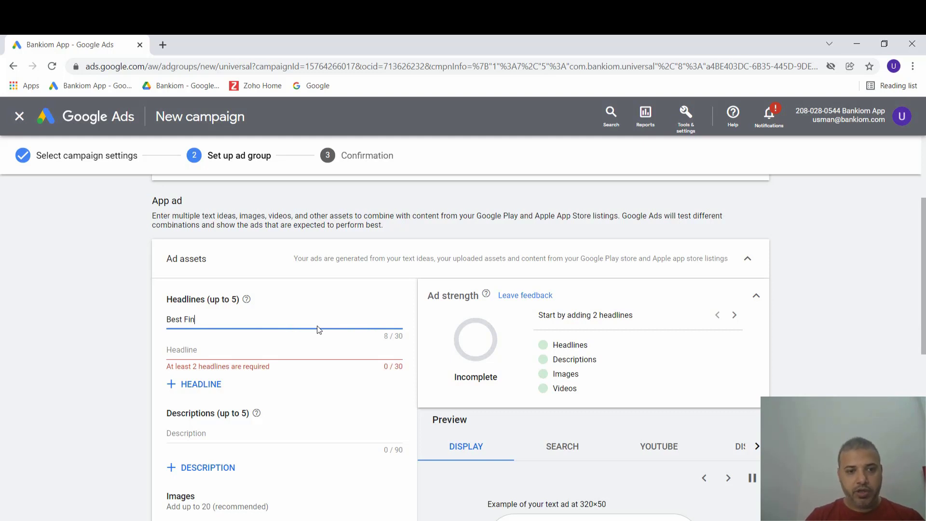
{"action": "type", "text": "ancia"}
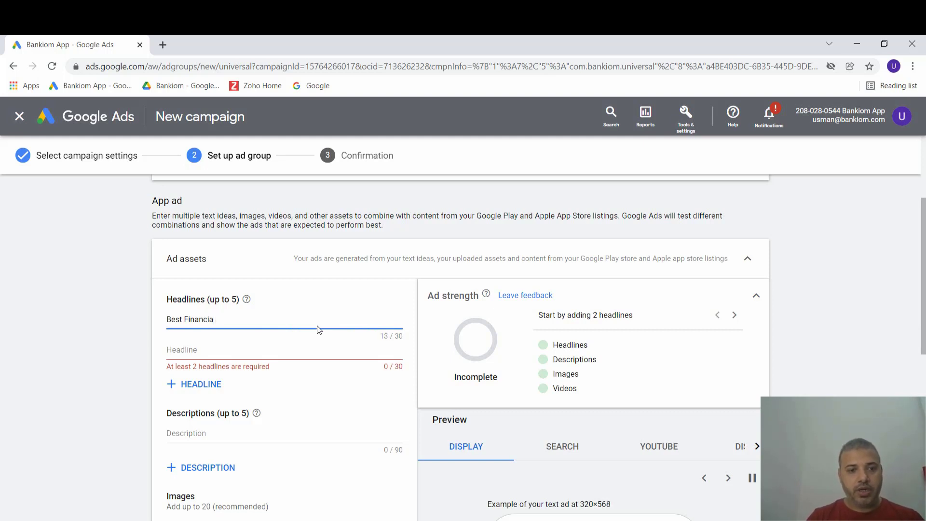
{"action": "type", "text": "l App"}
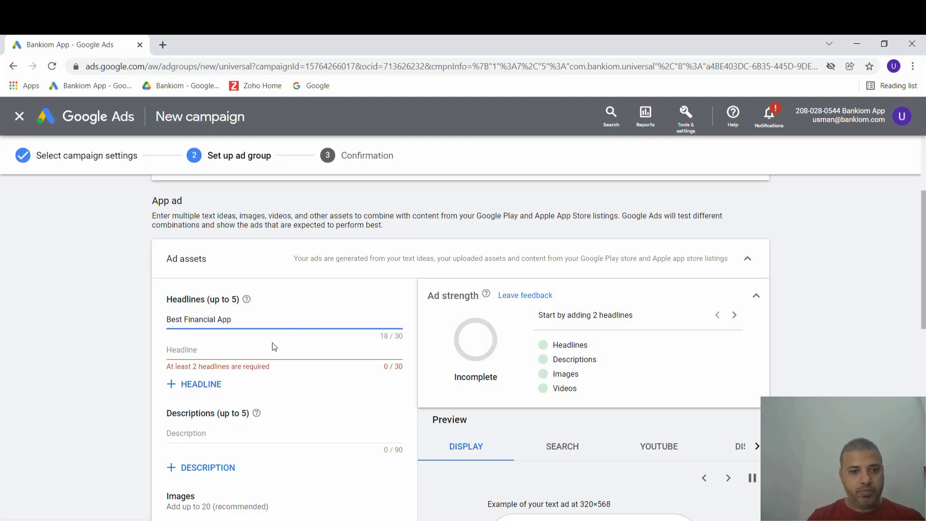
{"action": "type", "text": " in Town"}
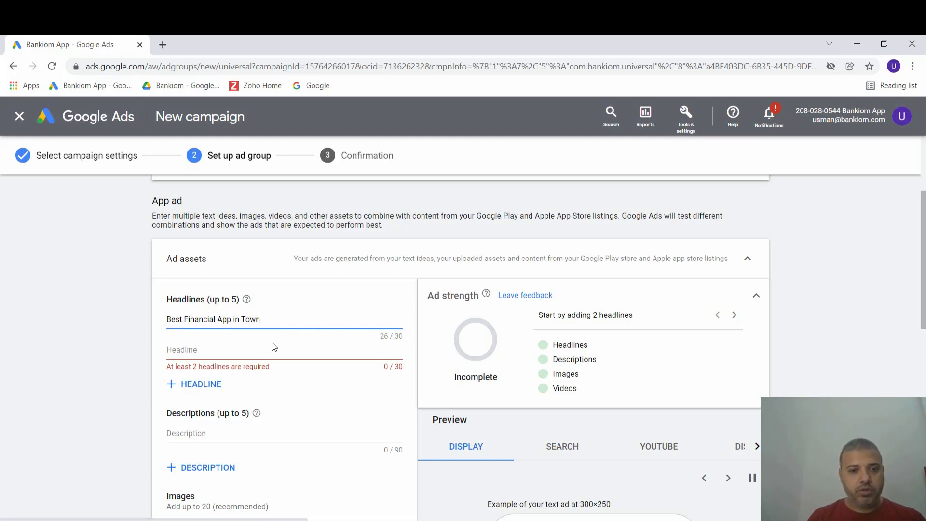
{"action": "left_click", "coordinate": [210, 365]}
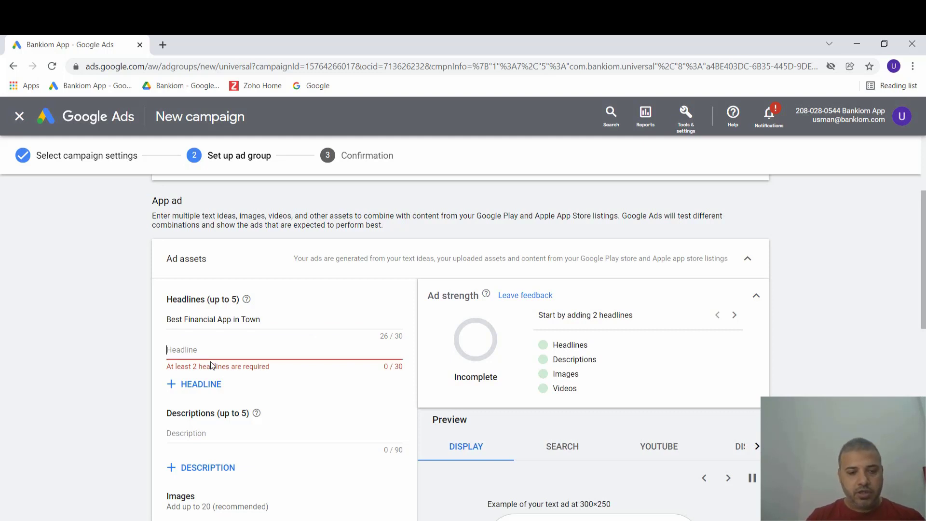
{"action": "type", "text": "Best Mo"}
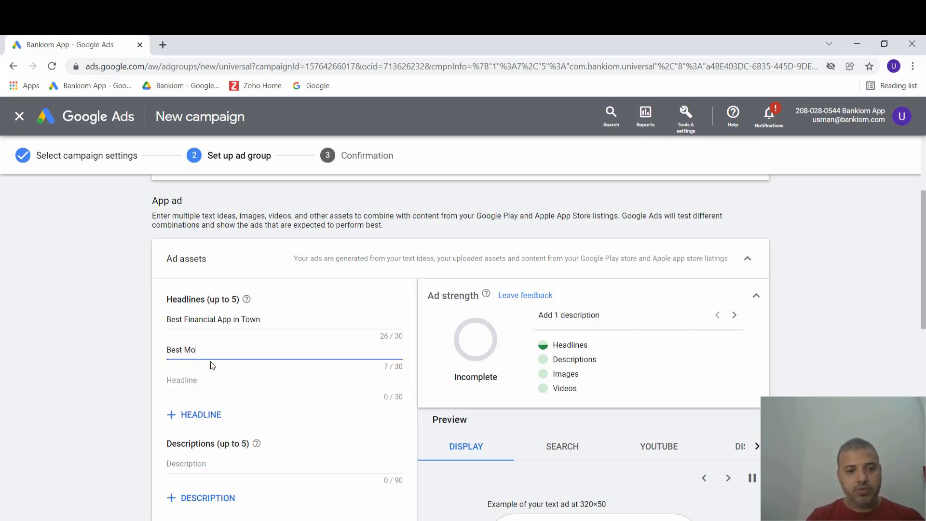
{"action": "key", "text": "BackSpace"}
{"action": "key", "text": "BackSpace"}
{"action": "key", "text": "BackSpace"}
{"action": "key", "text": "BackSpace"}
{"action": "key", "text": "BackSpace"}
{"action": "type", "text": "Super"}
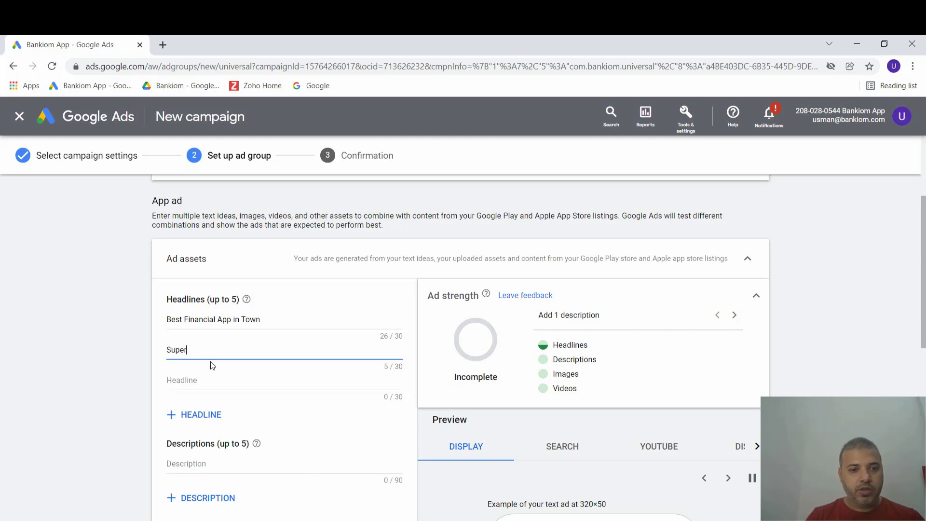
{"action": "type", "text": " Money "}
{"action": "type", "text": "pps"}
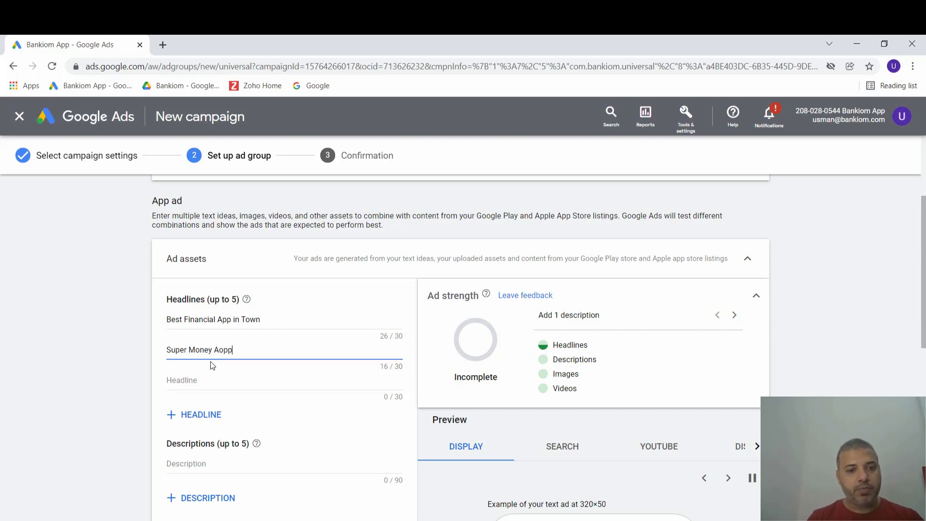
{"action": "key", "text": "BackSpace"}
{"action": "key", "text": "BackSpace"}
{"action": "key", "text": "BackSpace"}
{"action": "type", "text": "pp"}
{"action": "scroll", "coordinate": [372, 436], "scroll_direction": "down", "scroll_amount": 2}
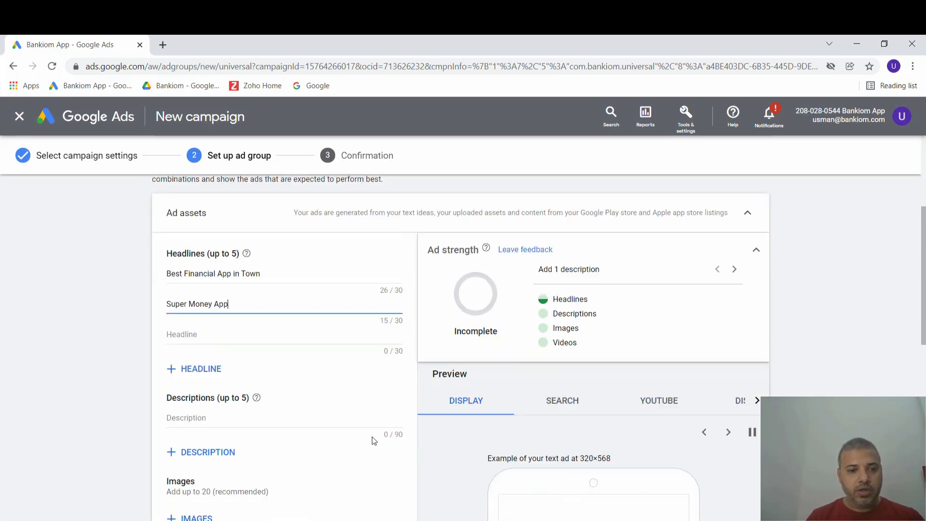
Write descriptions about a UAE virtual debit card and opening an account in under 3 minutes
{"action": "left_click", "coordinate": [207, 408]}
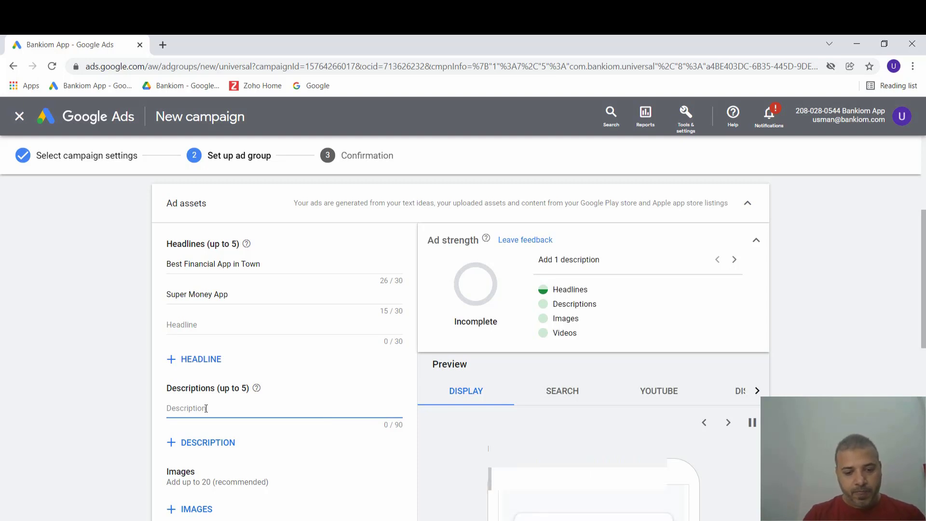
{"action": "type", "text": "You w"}
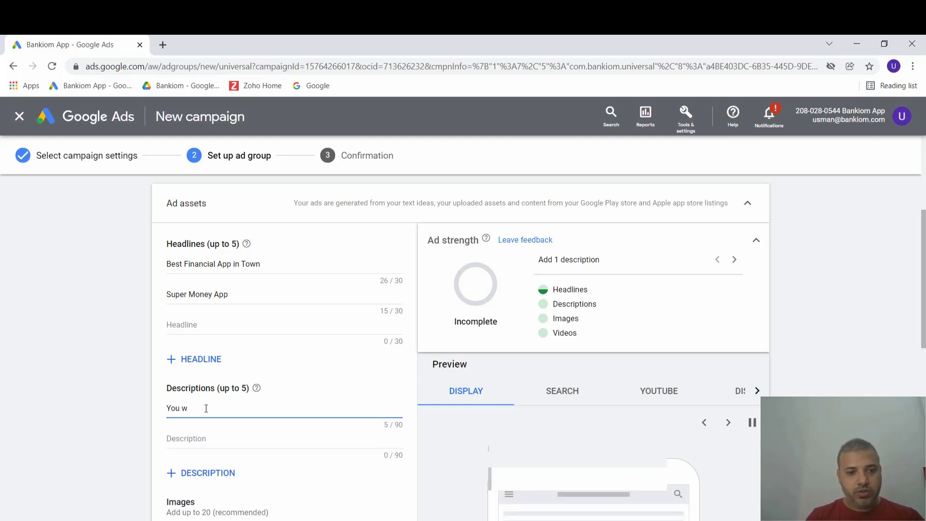
{"action": "key", "text": "BackSpace"}
{"action": "key", "text": "BackSpace"}
{"action": "type", "text": "Are y"}
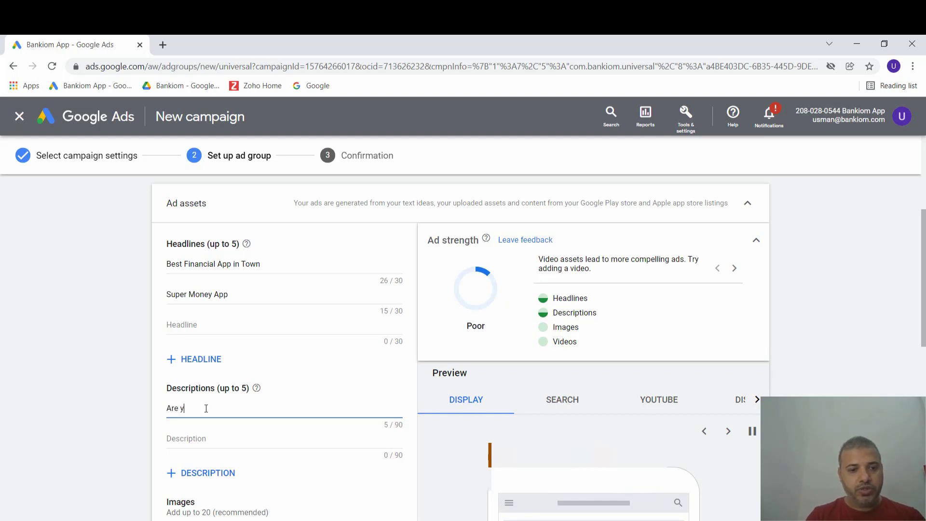
{"action": "type", "text": "ou looking f"}
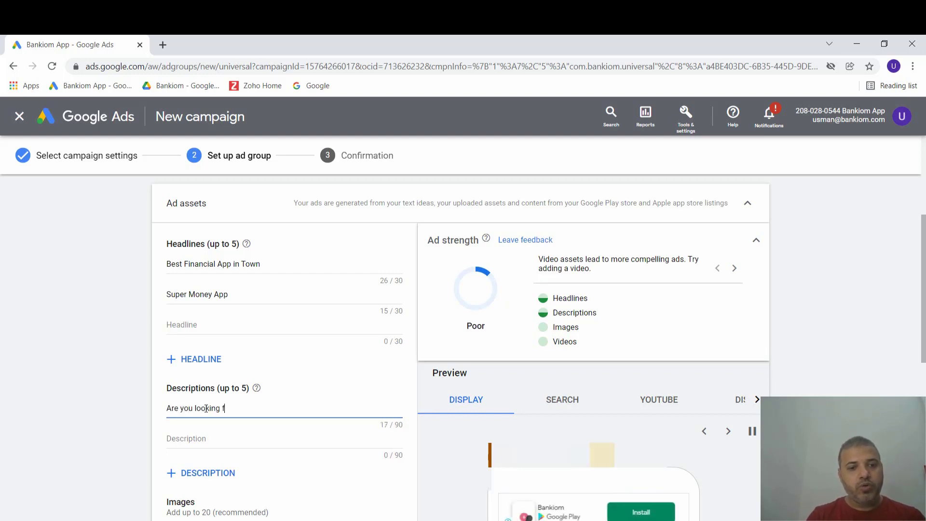
{"action": "type", "text": "or a d"}
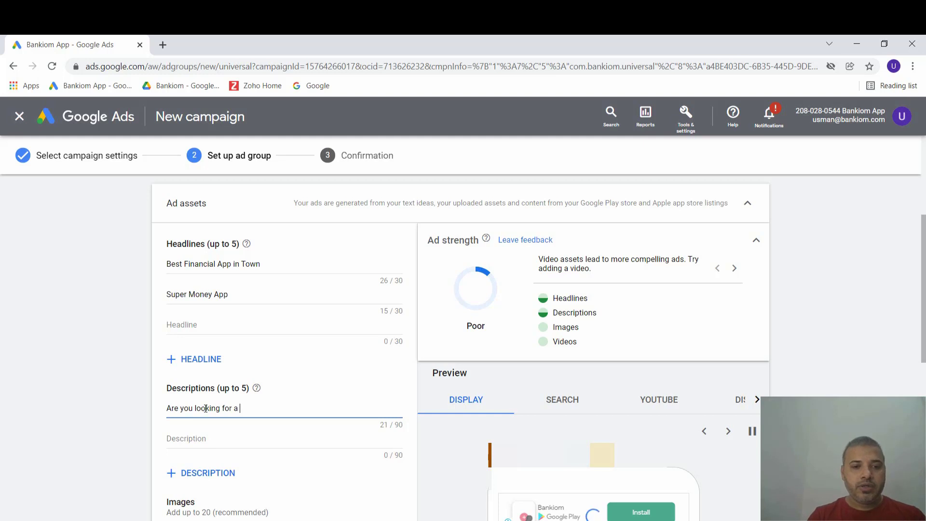
{"action": "type", "text": "igi"}
{"action": "key", "text": "BackSpace"}
{"action": "key", "text": "BackSpace"}
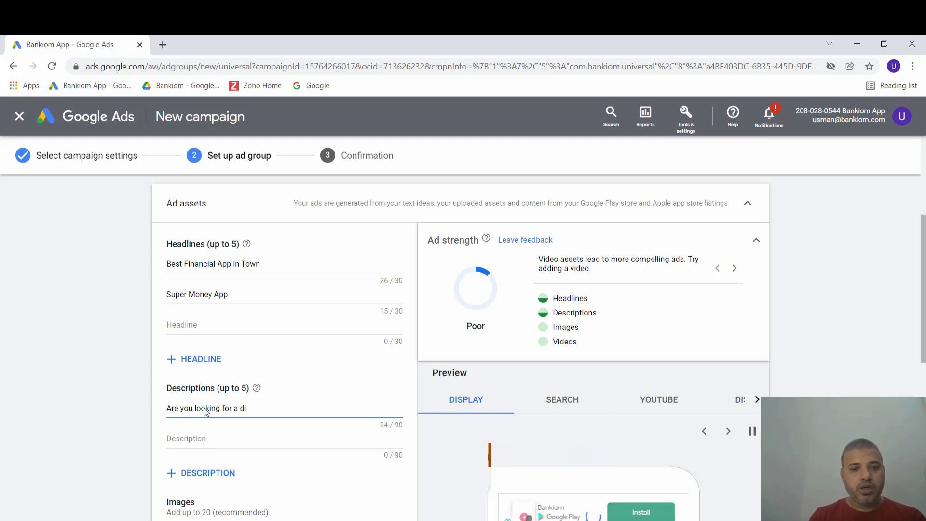
{"action": "key", "text": "BackSpace"}
{"action": "key", "text": "BackSpace"}
{"action": "type", "text": "vir"}
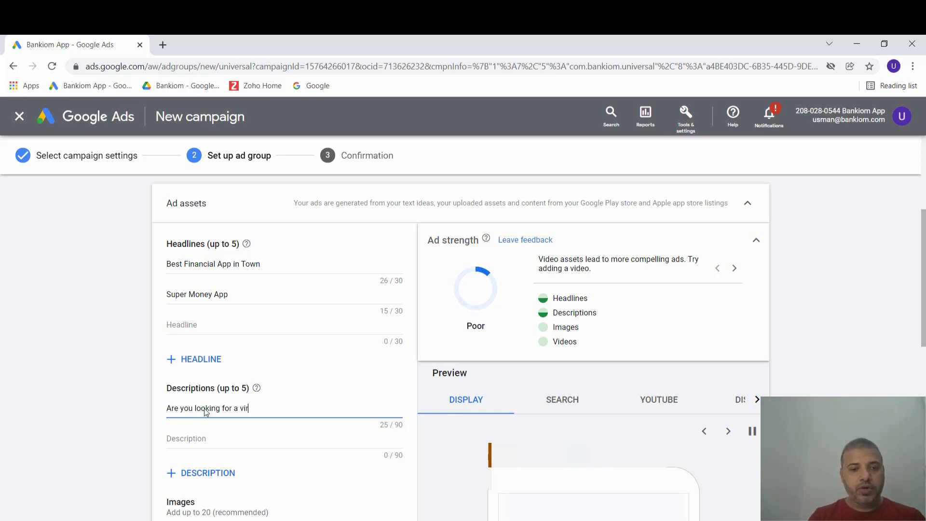
{"action": "type", "text": "utal"}
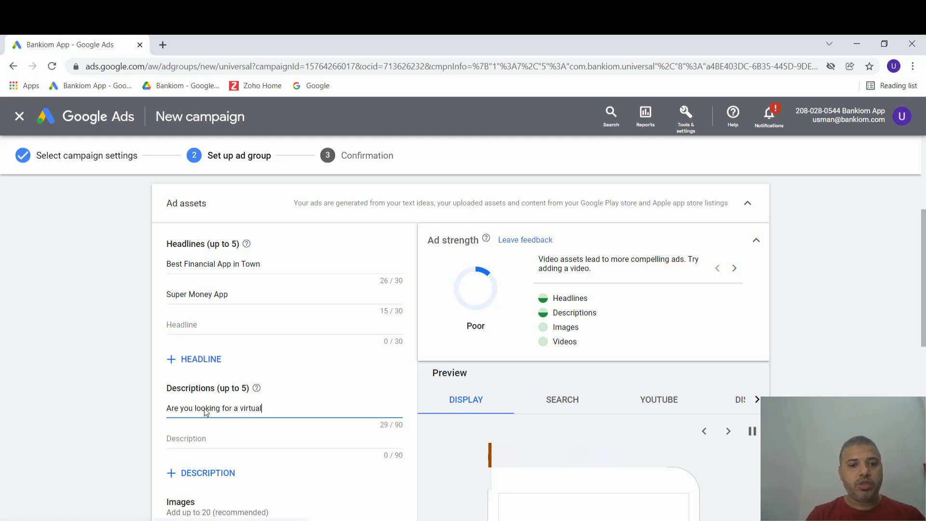
{"action": "type", "text": " d"}
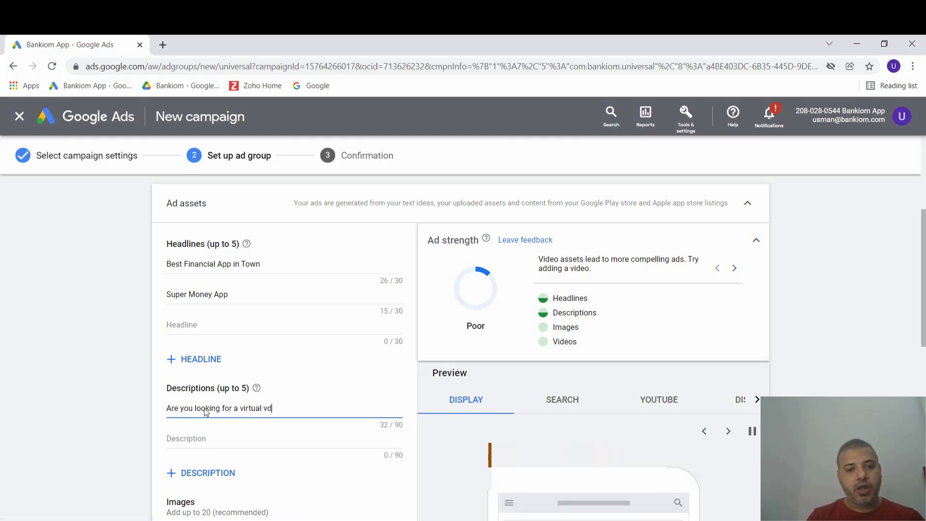
{"action": "type", "text": "ebti"}
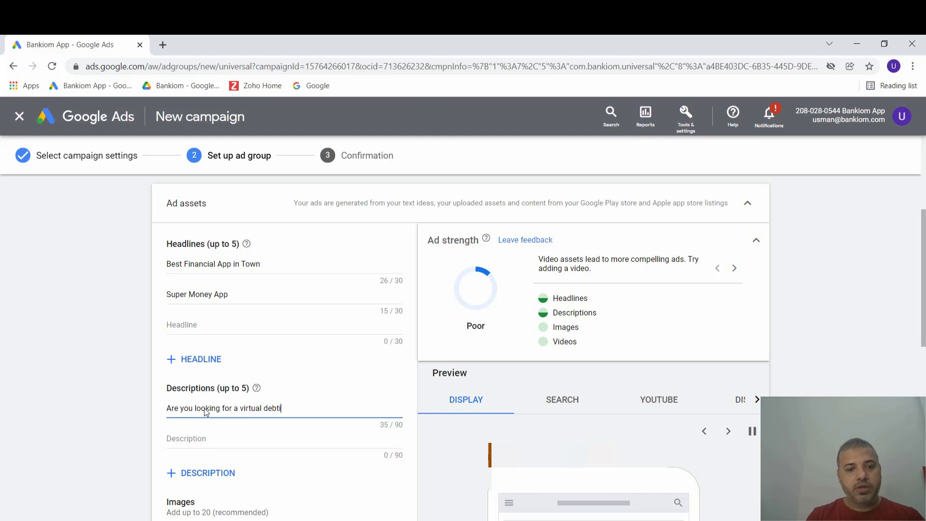
{"action": "key", "text": "BackSpace"}
{"action": "type", "text": "it car"}
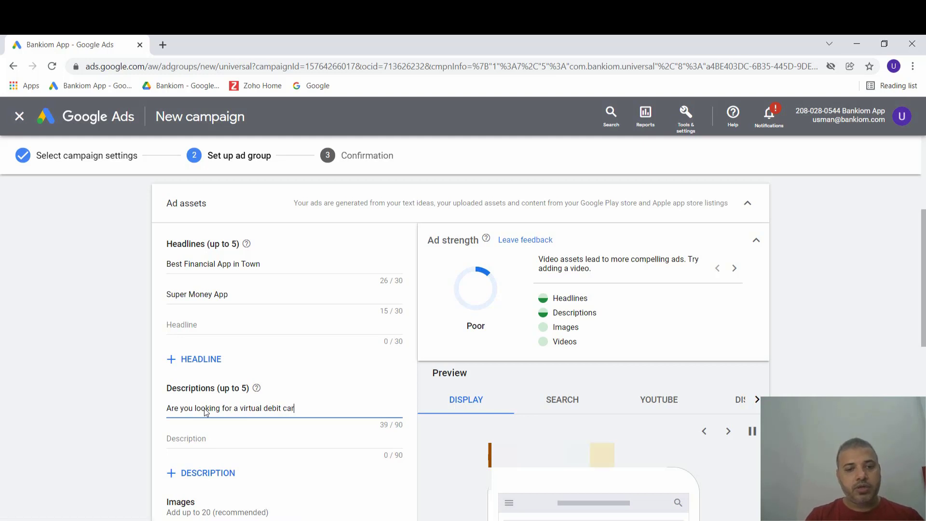
{"action": "type", "text": "d in UAE"}
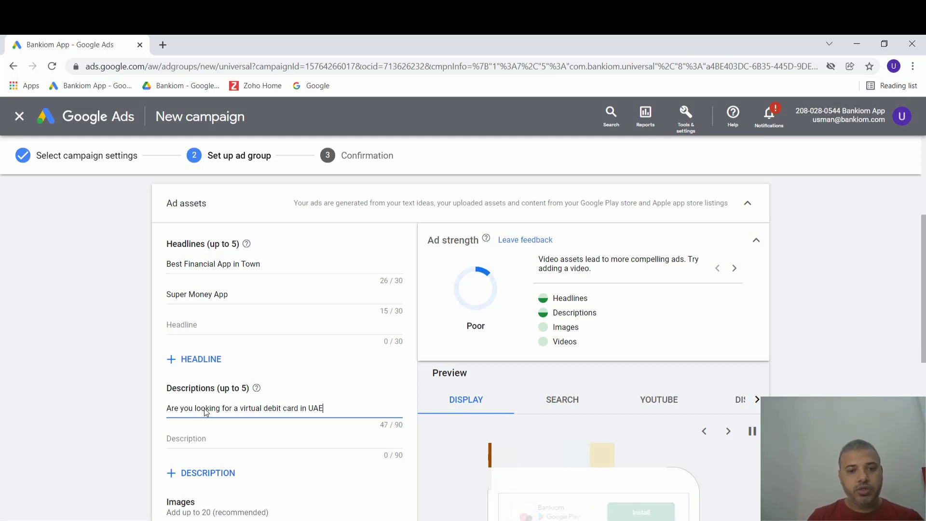
{"action": "left_click", "coordinate": [257, 437]}
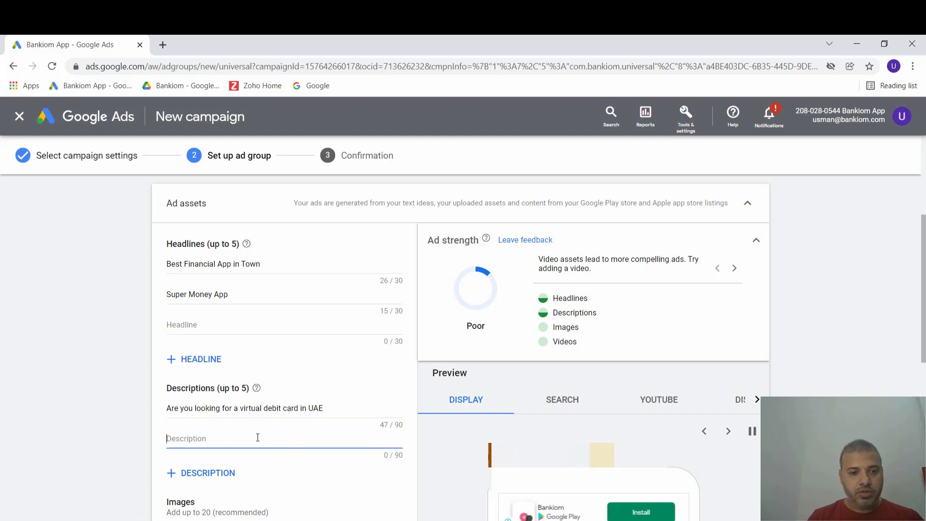
{"action": "type", "text": "Open yo"}
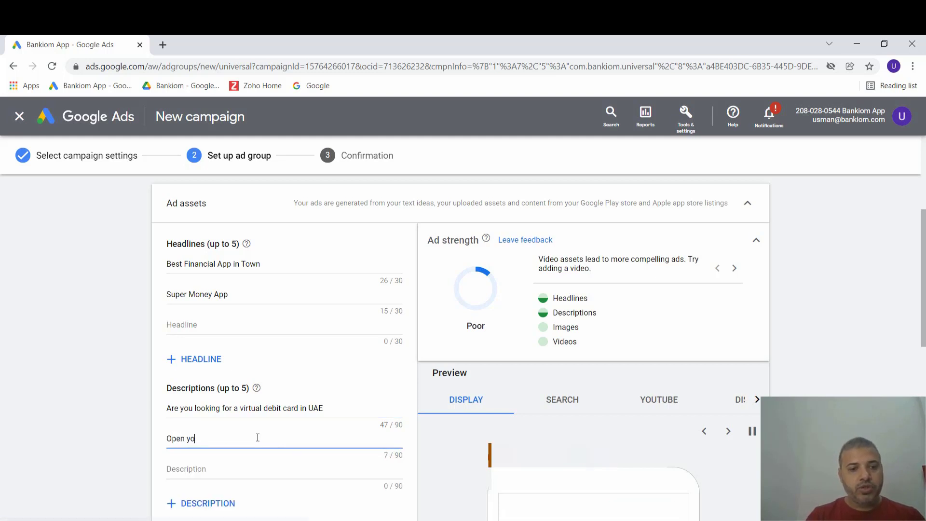
{"action": "type", "text": "ur account i"}
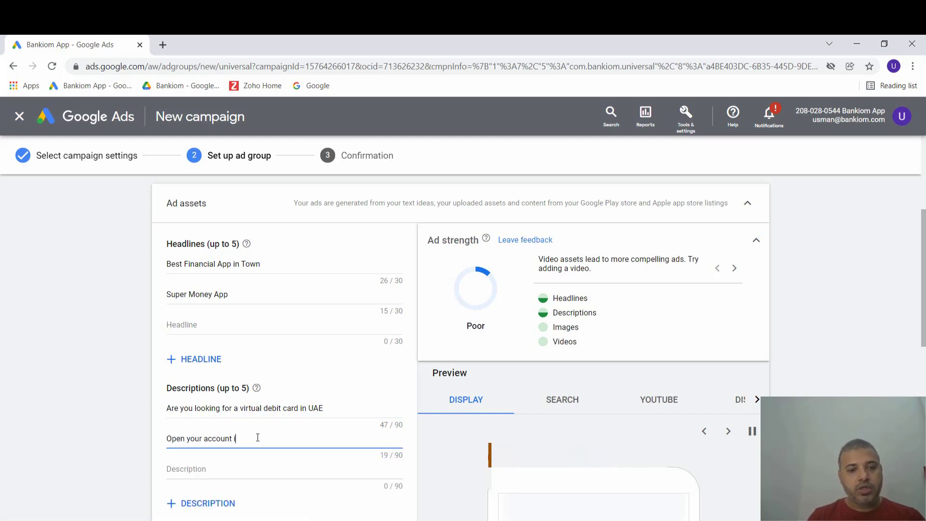
{"action": "type", "text": "n less th"}
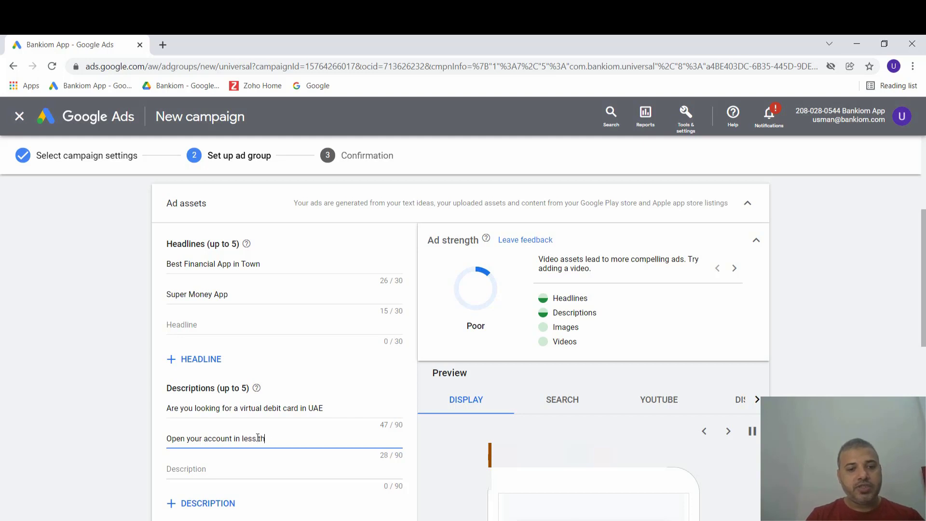
{"action": "type", "text": "an 3 mon"}
{"action": "key", "text": "BackSpace"}
{"action": "key", "text": "BackSpace"}
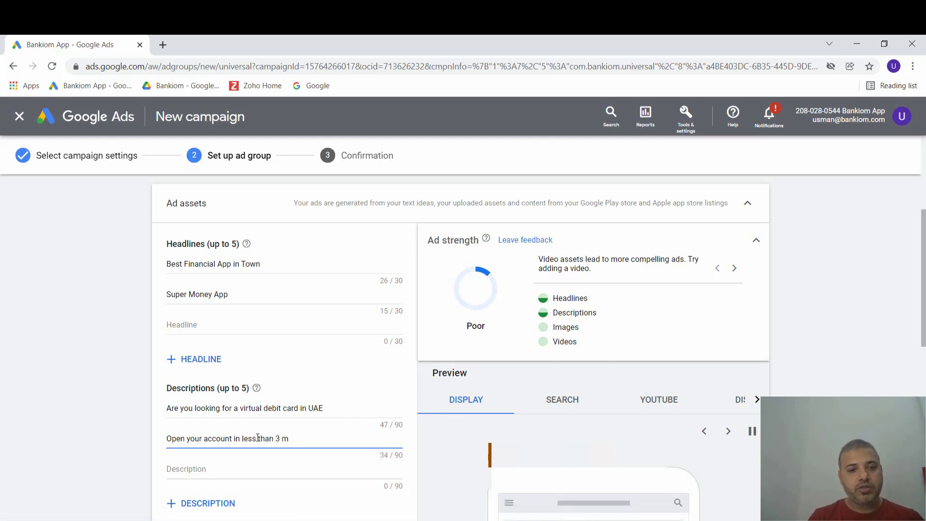
{"action": "type", "text": "intues"}
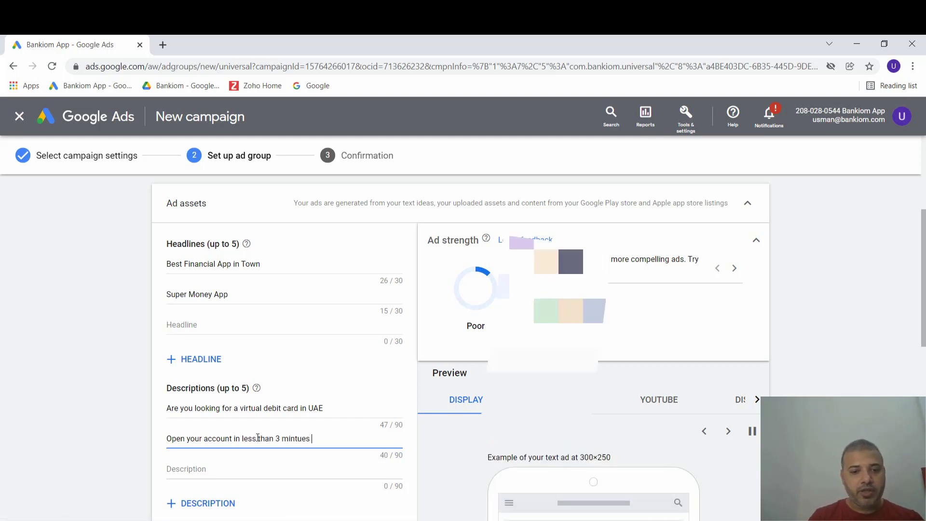
{"action": "scroll", "coordinate": [307, 502], "scroll_direction": "down", "scroll_amount": 3}
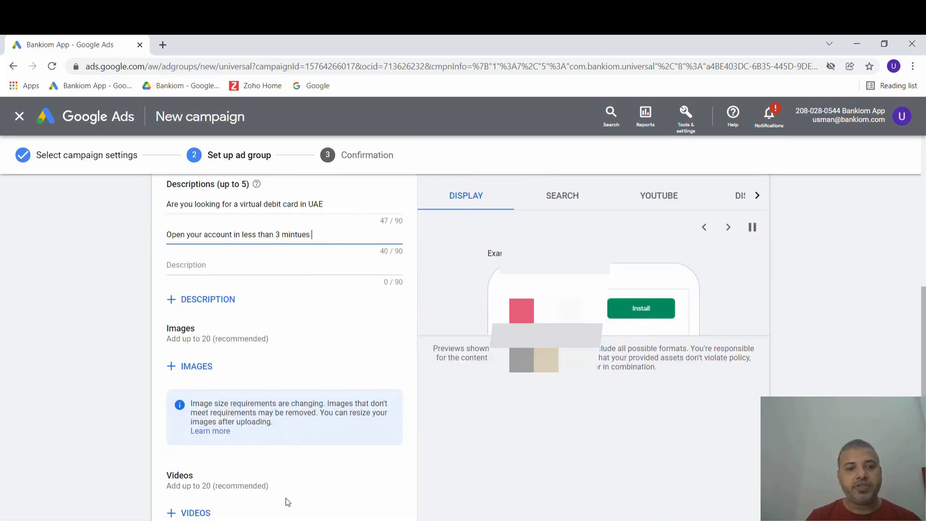
{"action": "scroll", "coordinate": [311, 358], "scroll_direction": "down", "scroll_amount": 2}
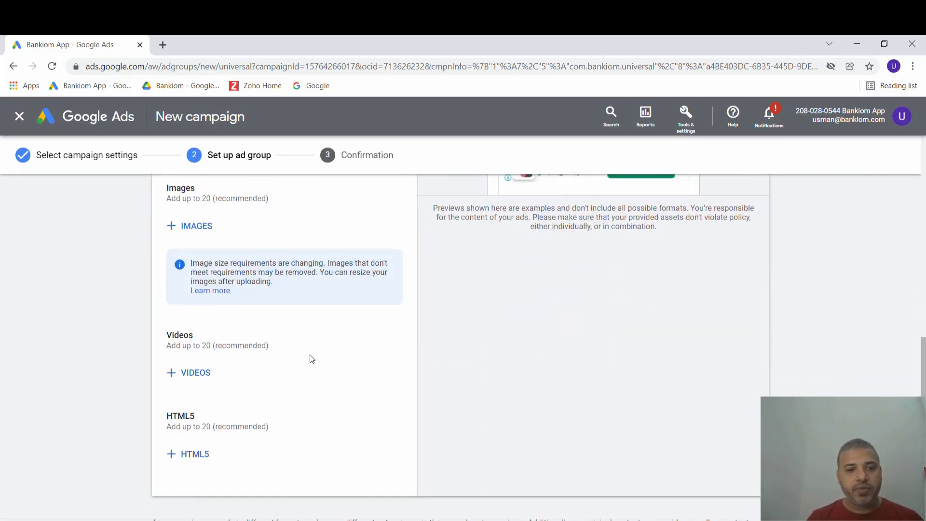
{"action": "scroll", "coordinate": [310, 358], "scroll_direction": "down", "scroll_amount": 1}
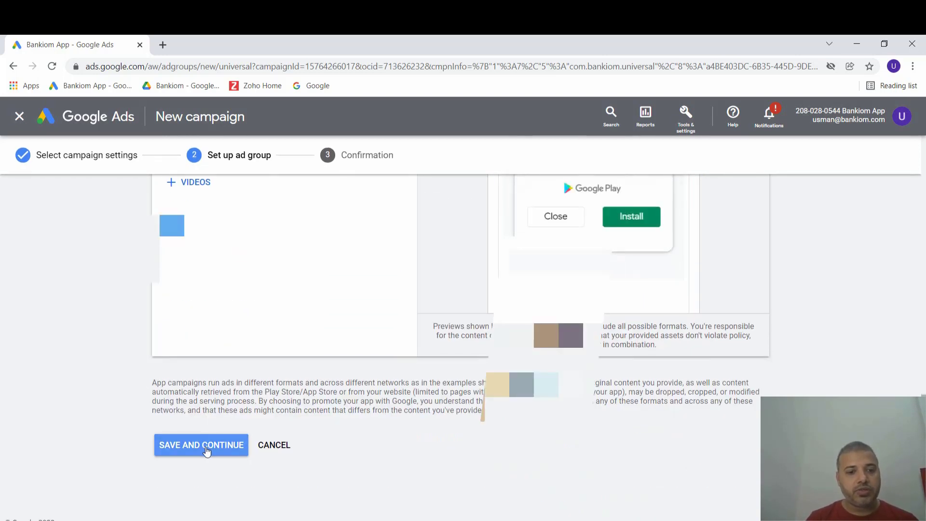
Save the ad group and continue to the new campaign's ad group list
{"action": "left_click", "coordinate": [206, 449]}
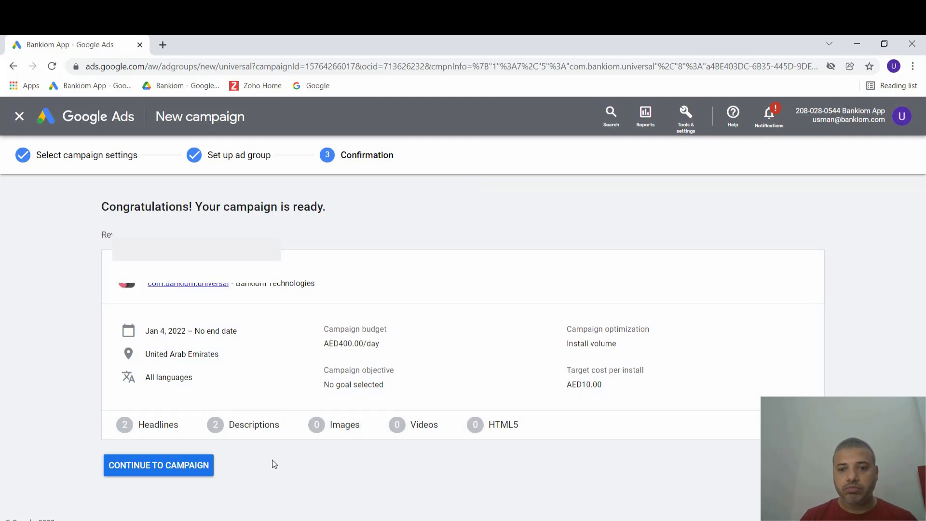
{"action": "left_click", "coordinate": [187, 471]}
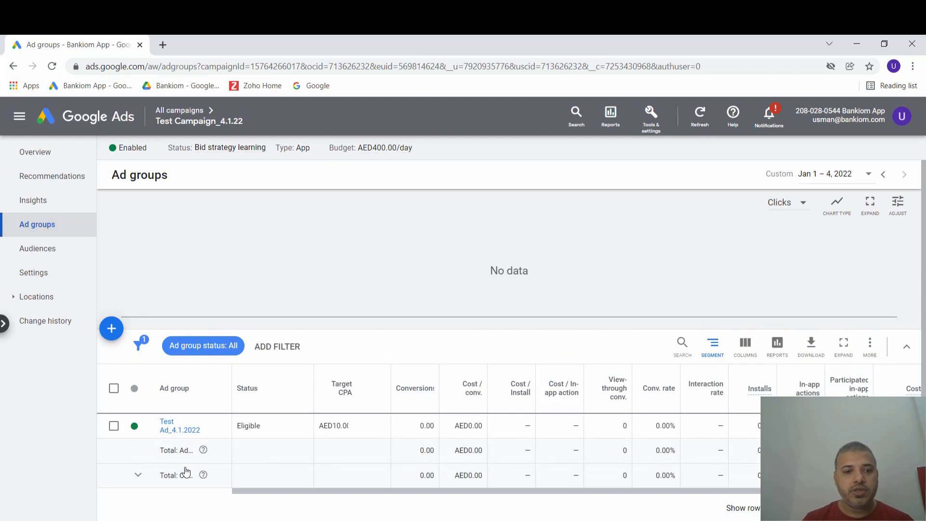
{"action": "scroll", "coordinate": [186, 472], "scroll_direction": "down", "scroll_amount": 1}
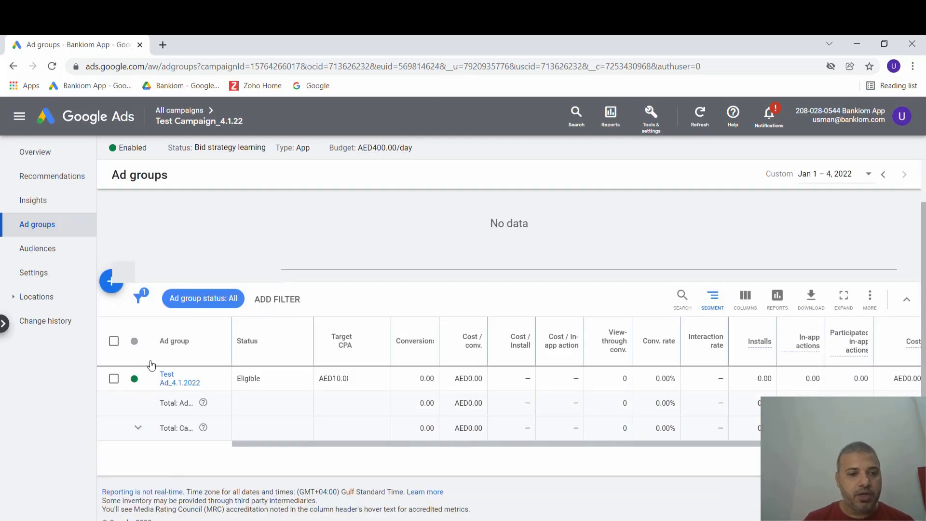
Change the Test Ad_4.1.2022 ad group's status to Paused
{"action": "mouse_move", "coordinate": [167, 378]}
{"action": "left_click", "coordinate": [143, 380]}
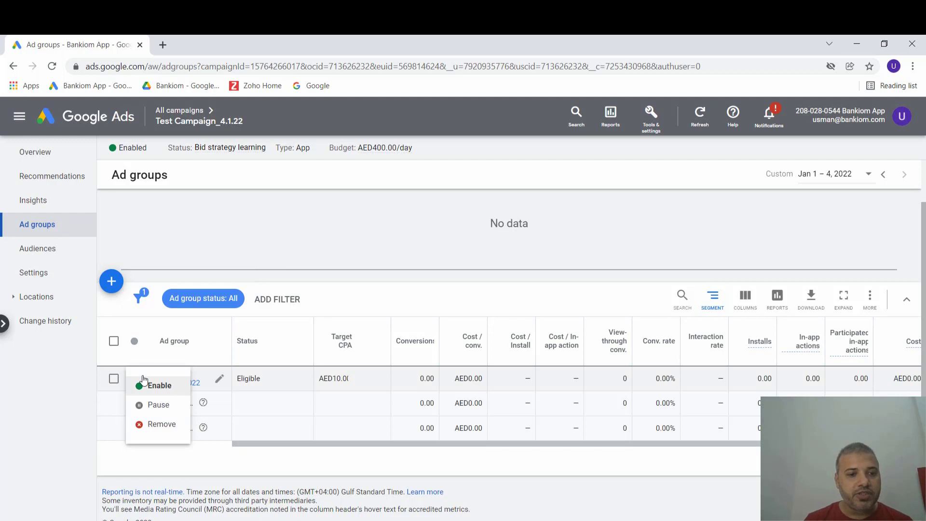
{"action": "left_click", "coordinate": [146, 403]}
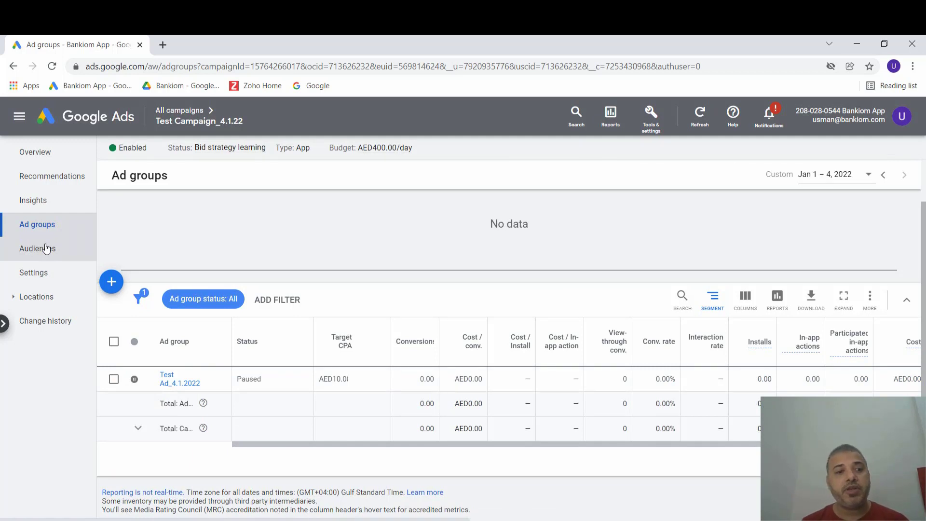
Review the campaign's Audiences page, then go to its Settings page
{"action": "left_click", "coordinate": [45, 249]}
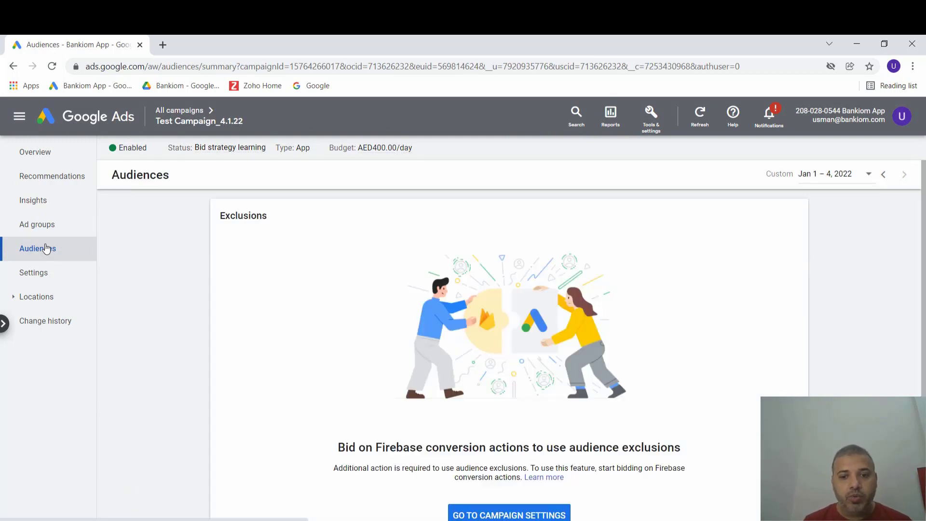
{"action": "scroll", "coordinate": [400, 224], "scroll_direction": "down", "scroll_amount": 1}
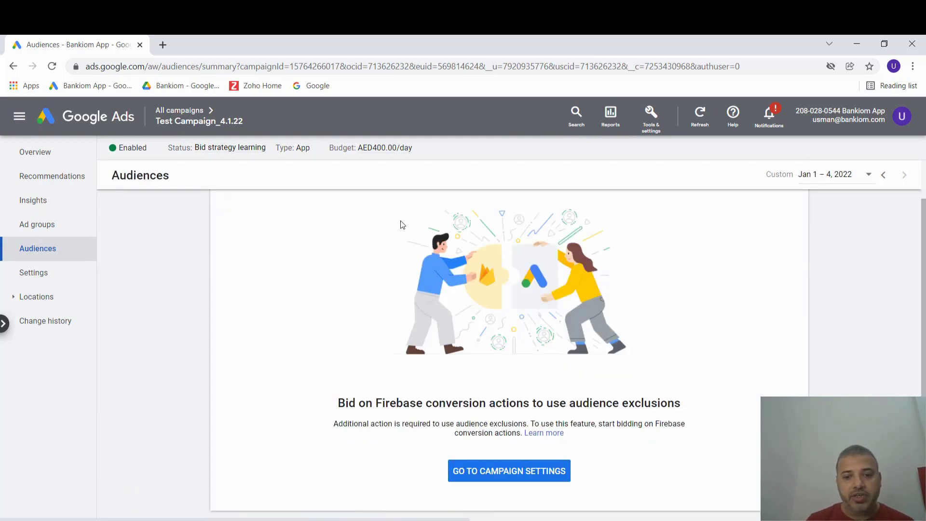
{"action": "left_click", "coordinate": [62, 279]}
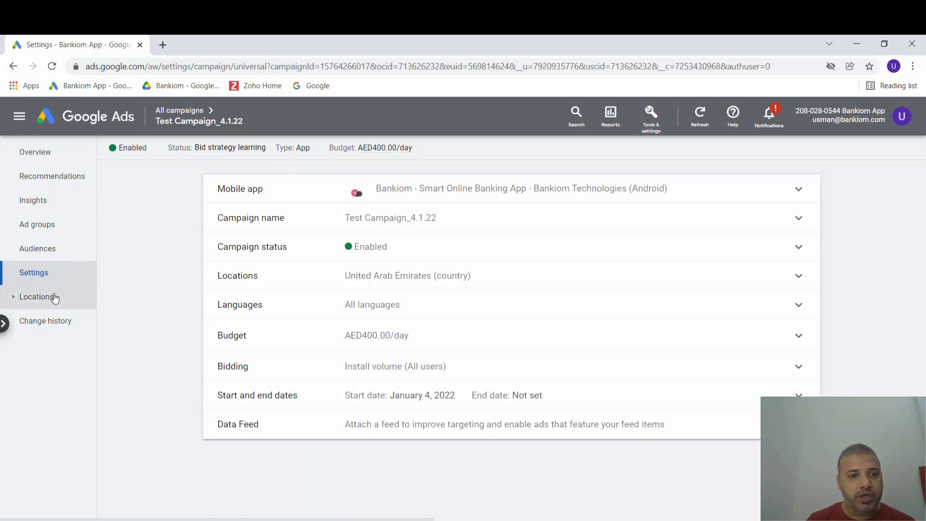
Show the Locations report confirming United Arab Emirates as the only target
{"action": "left_click", "coordinate": [54, 299]}
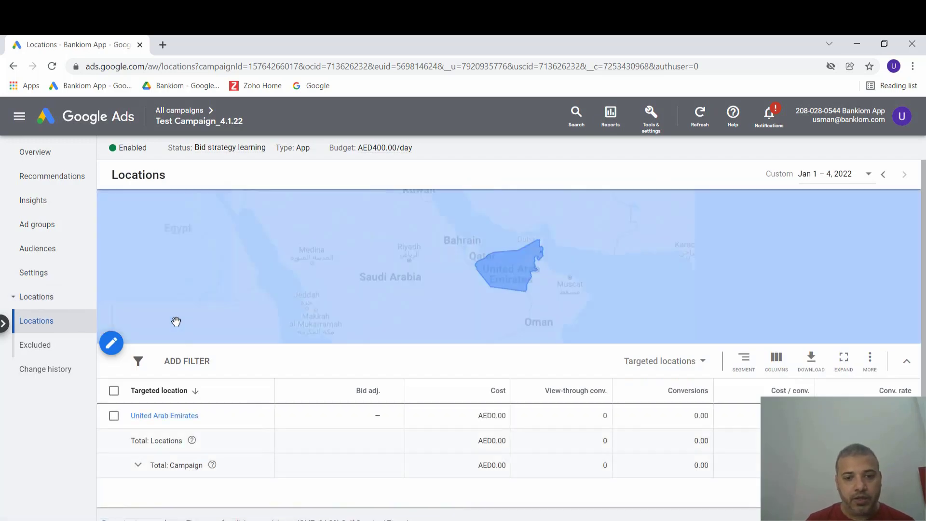
{"action": "scroll", "coordinate": [177, 326], "scroll_direction": "down", "scroll_amount": 2}
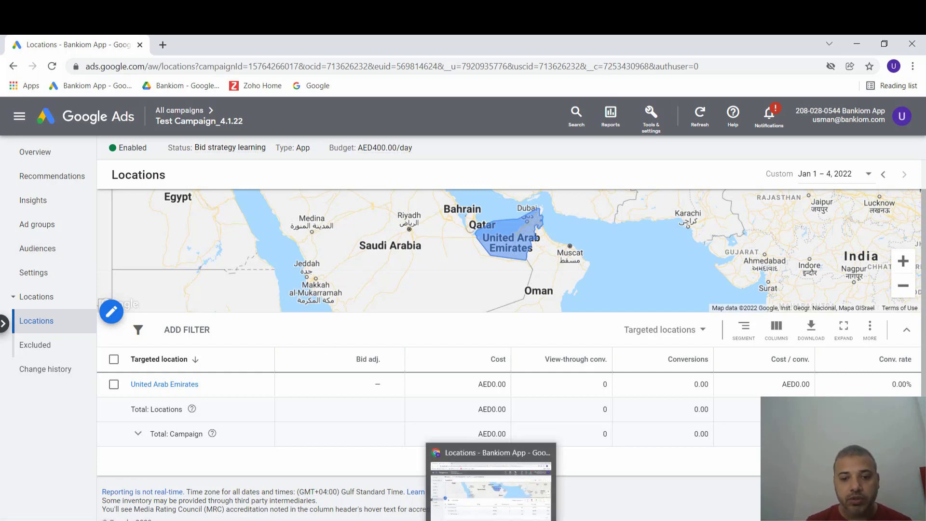
Return to the PowerPoint deck showing the 'Where can we see these campaigns' slide
{"action": "key", "text": "alt+Tab"}
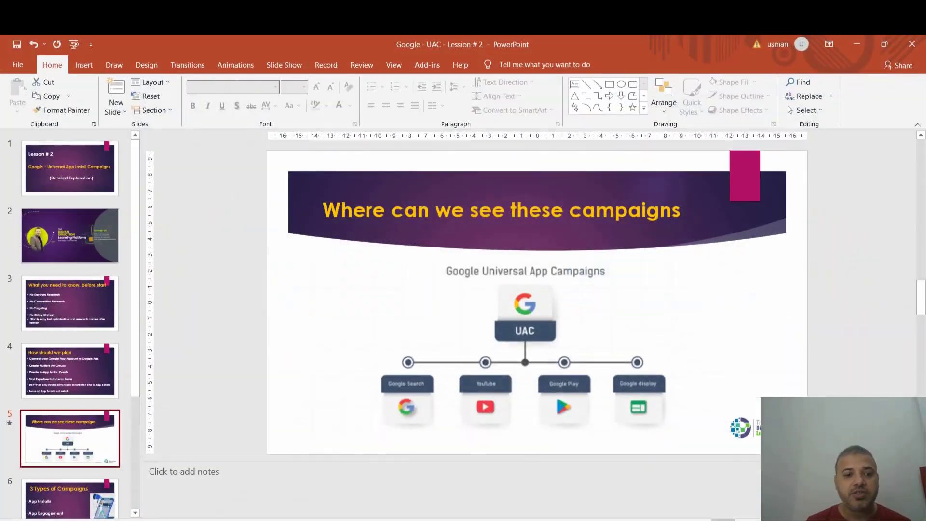